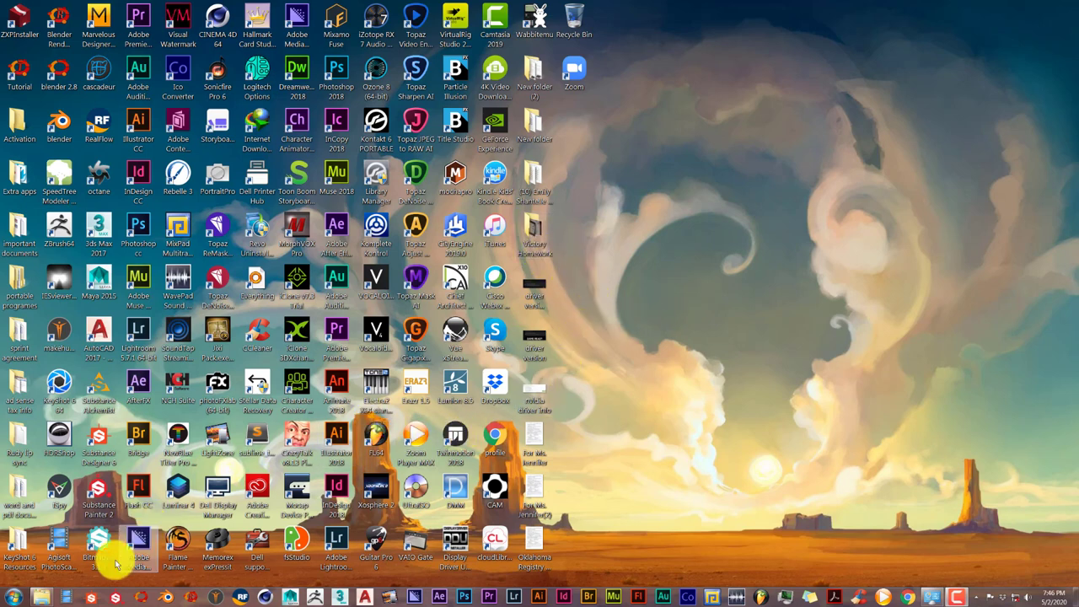
Launch Blender 2.82a from the tutorial shortcut on the Windows desktop
double_click(15, 72)
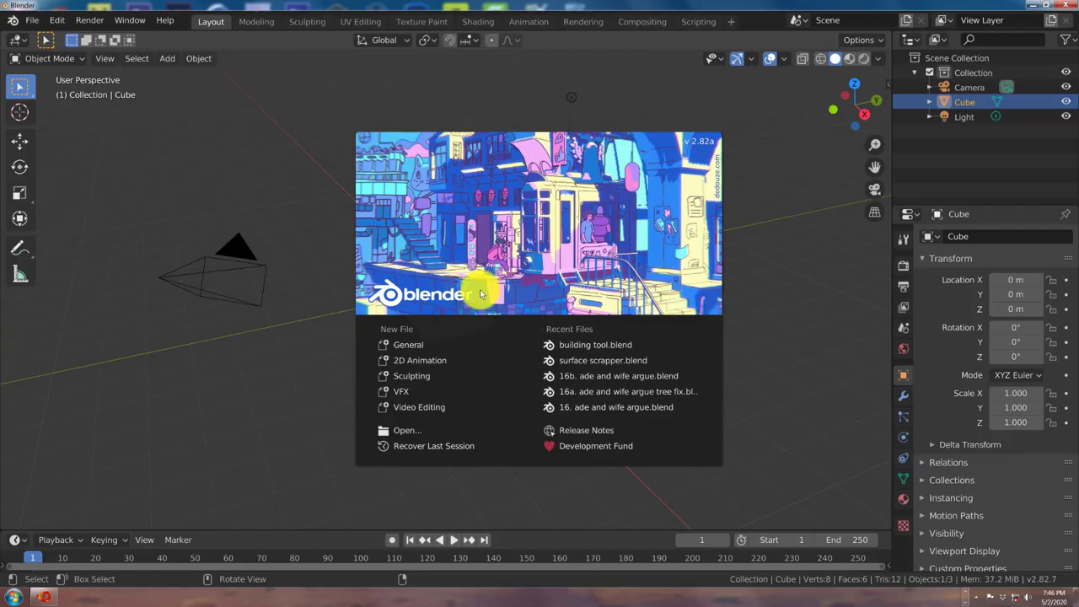
Dismiss the splash screen and show the default cube's empty Modifier properties
click(284, 114)
middle_drag(295, 168, 484, 283)
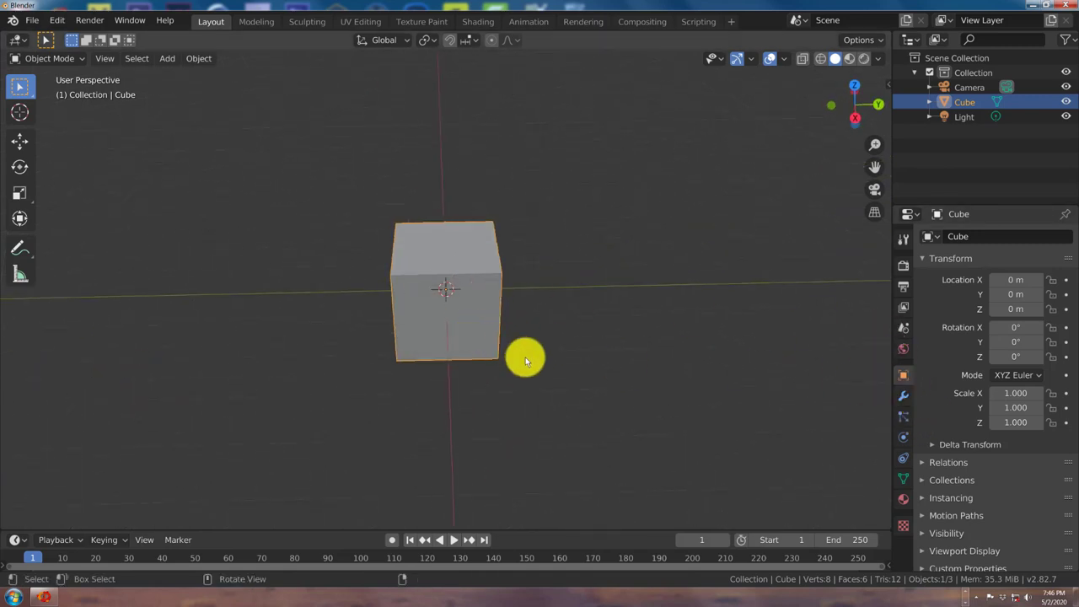
click(904, 397)
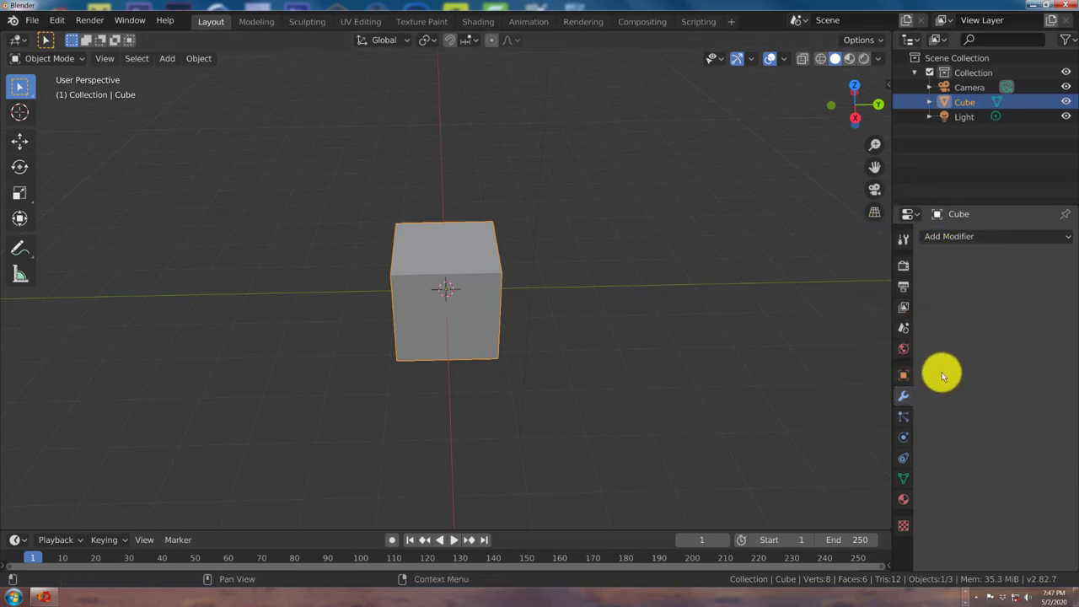
Add a Subdivision Surface modifier at viewport level 3 to the cube and apply it
click(960, 239)
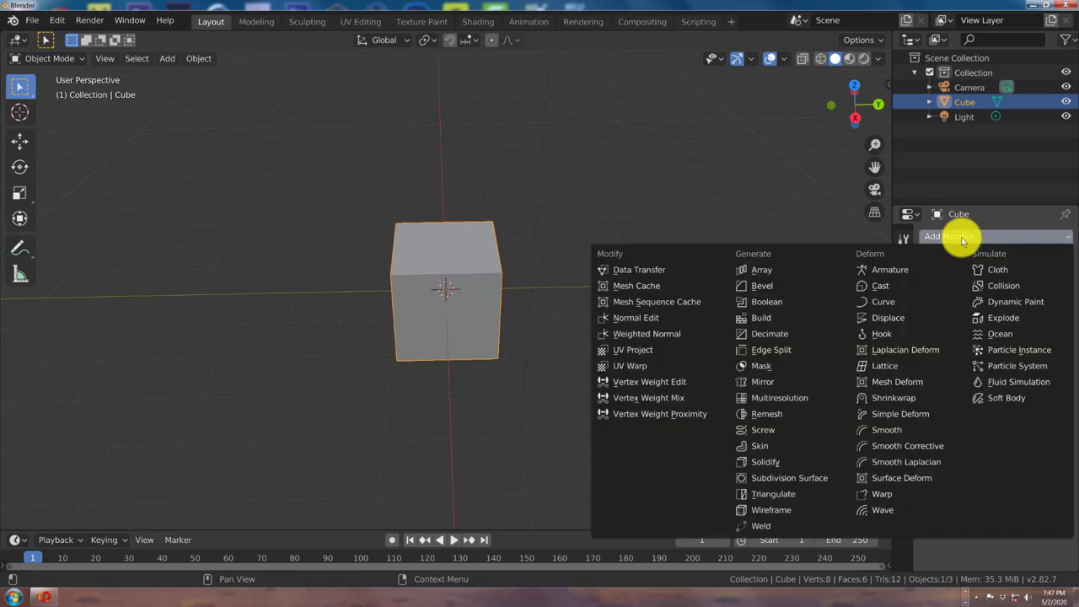
click(792, 478)
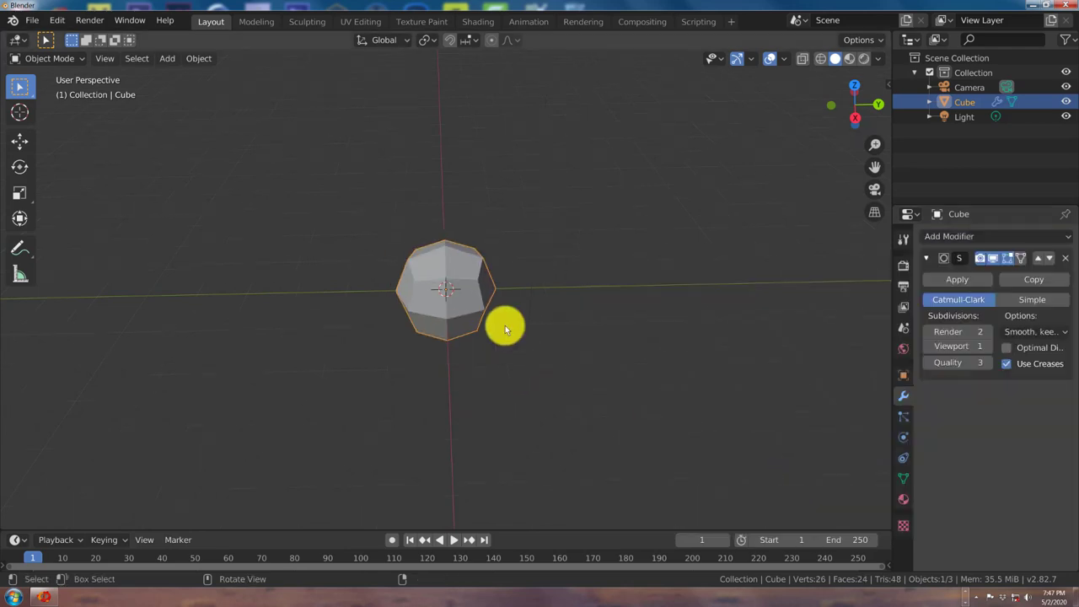
mouse_move(505, 325)
middle_down()
mouse_move(520, 305)
mouse_move(561, 289)
mouse_move(571, 303)
mouse_move(534, 333)
mouse_move(499, 339)
mouse_move(465, 325)
mouse_move(492, 317)
middle_up()
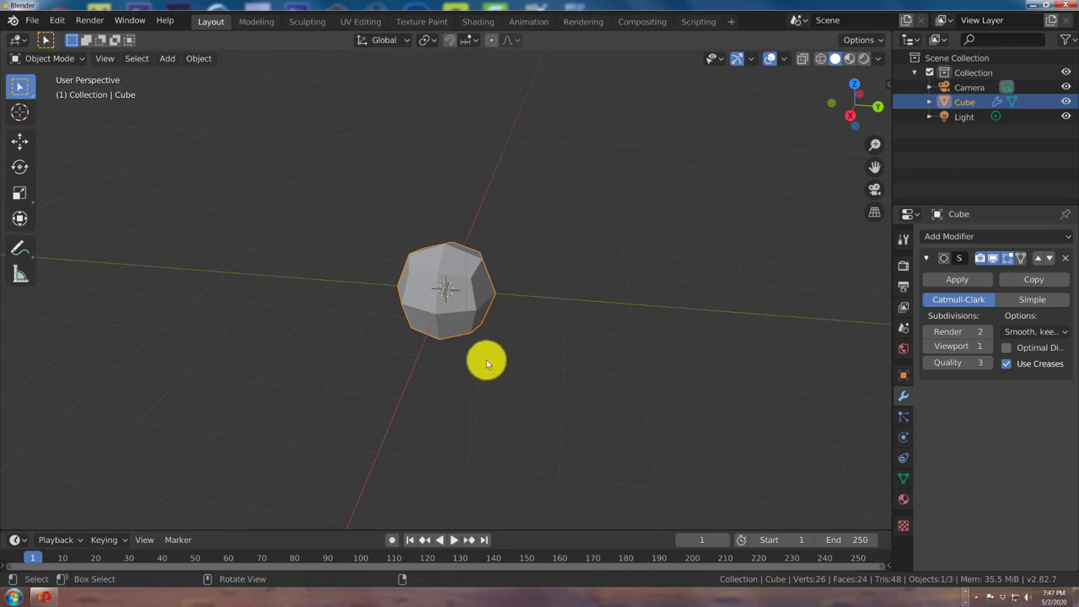
middle_drag(486, 361, 509, 316)
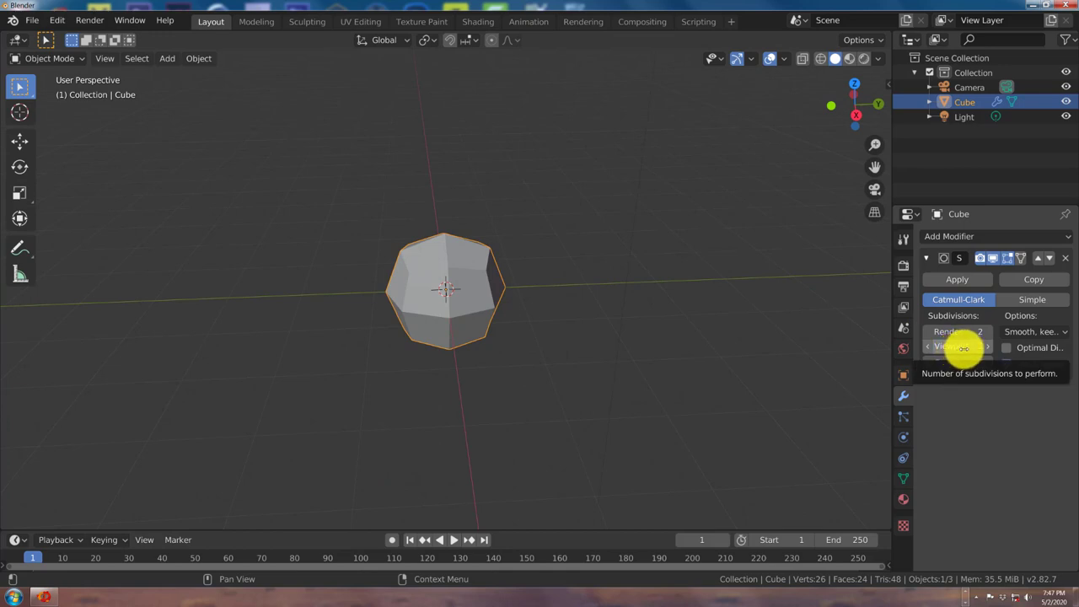
click(989, 347)
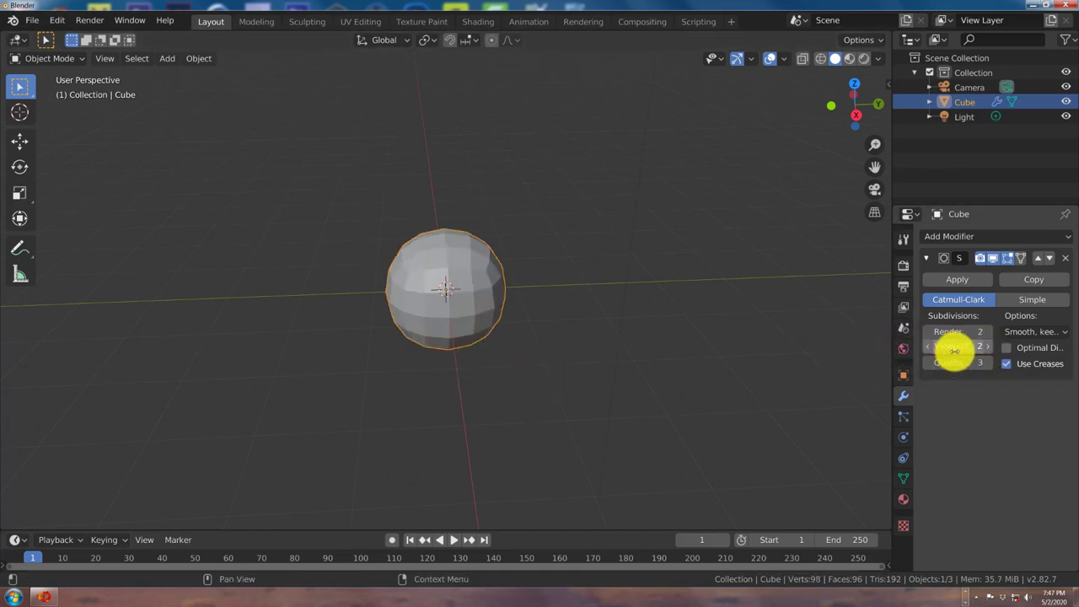
click(991, 347)
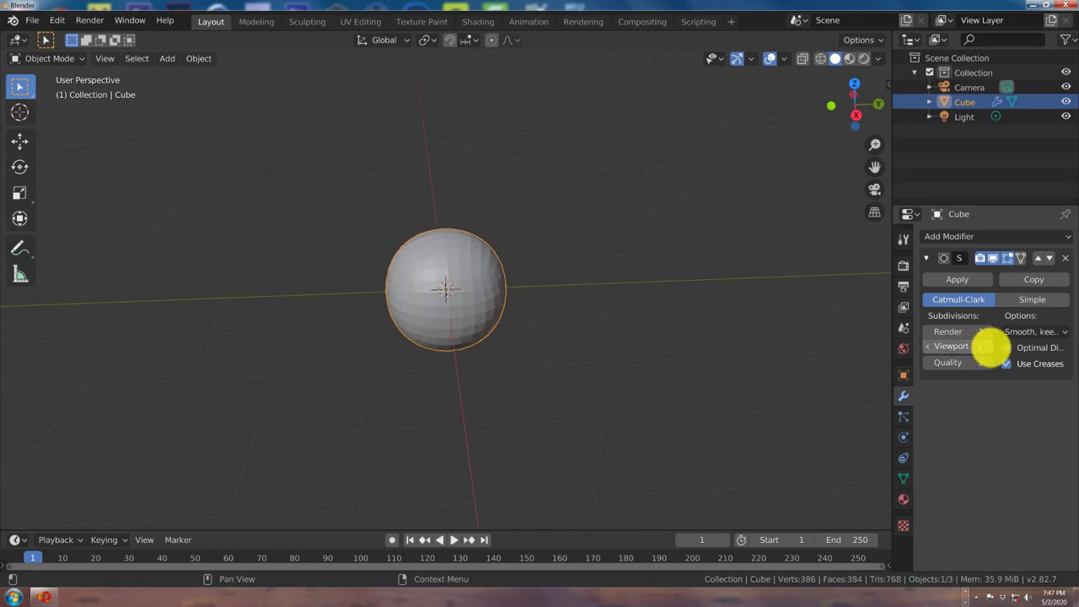
click(959, 282)
scroll(604, 344, up, 2)
middle_drag(604, 344, 531, 341)
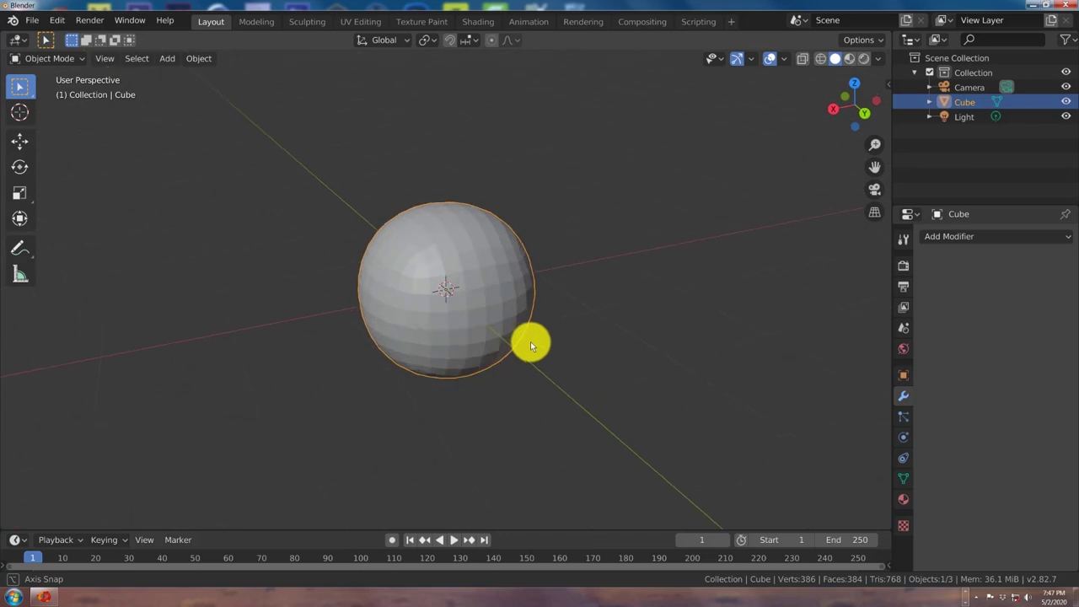
Put the sphere into Edit Mode with face select mode active
middle_drag(464, 338, 444, 276)
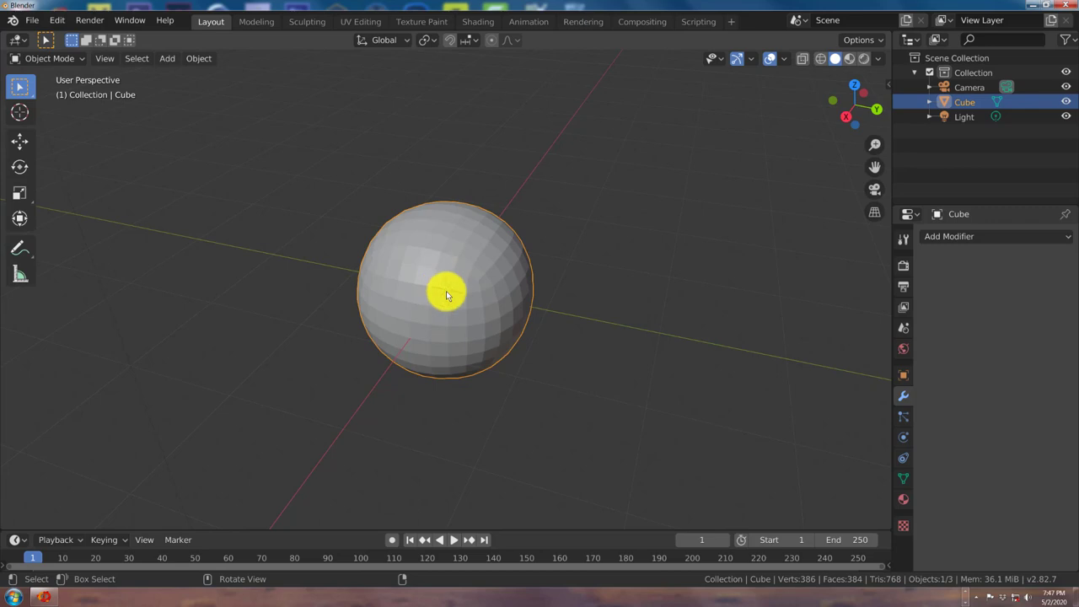
key(Tab)
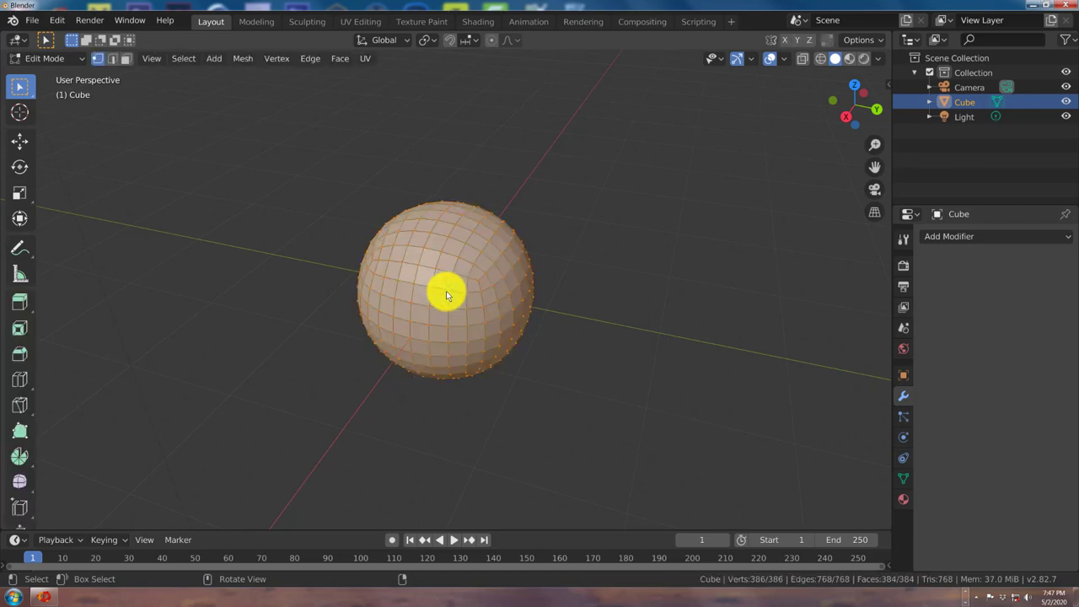
scroll(446, 291, up, 3)
middle_drag(206, 269, 334, 304)
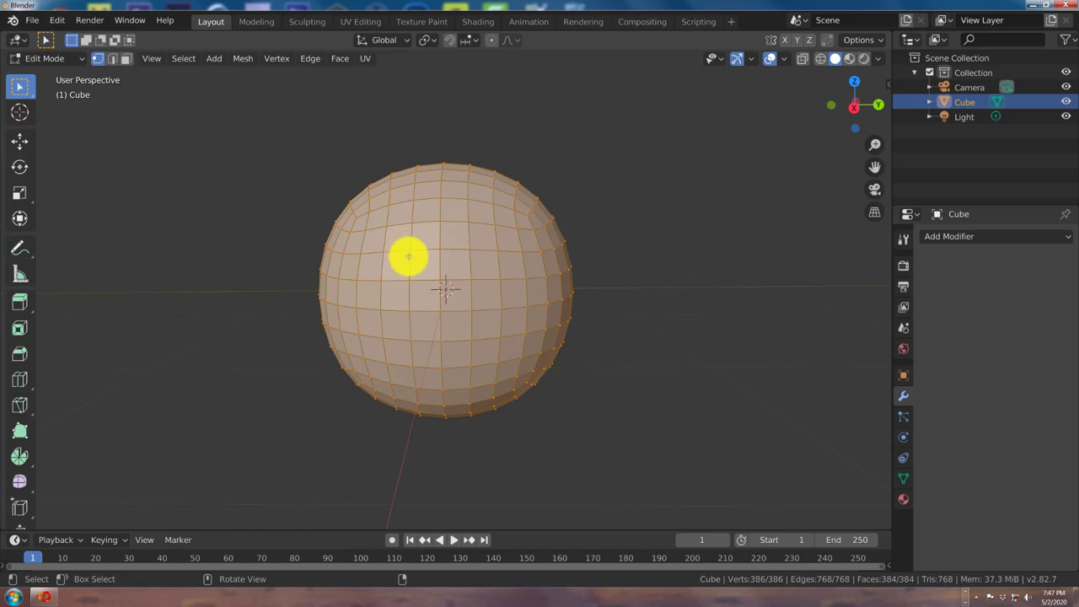
middle_drag(429, 250, 429, 250)
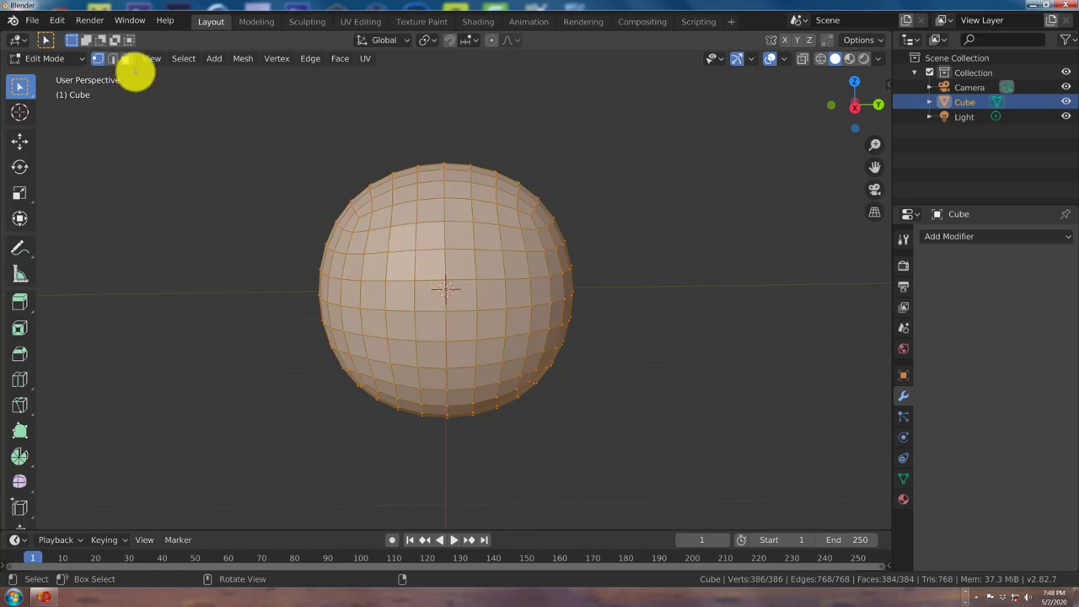
click(125, 60)
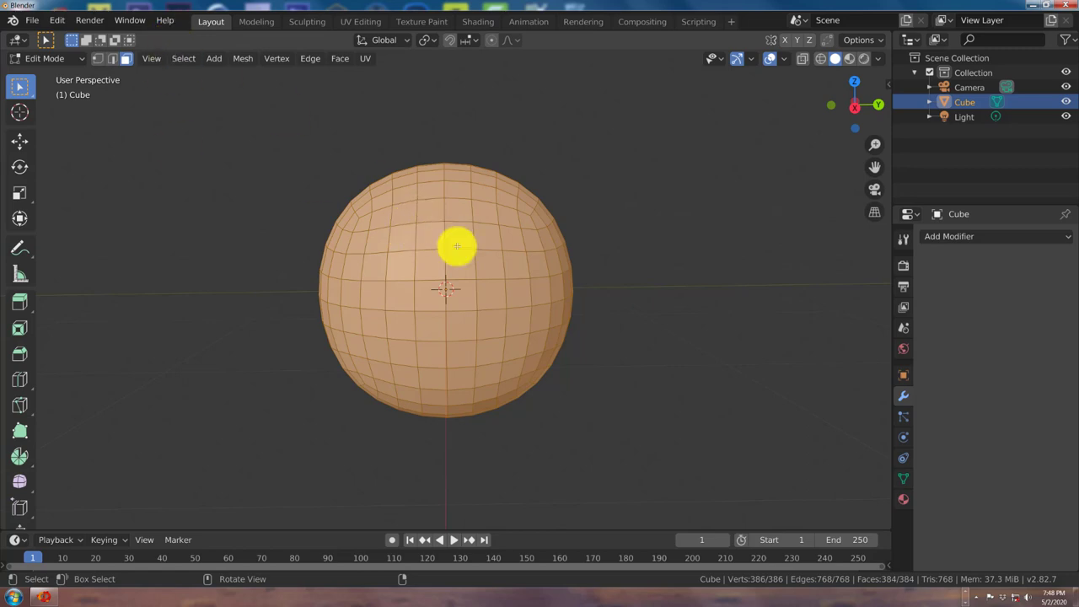
Select a vertical column of six faces on the sphere's front and delete them
click(434, 211)
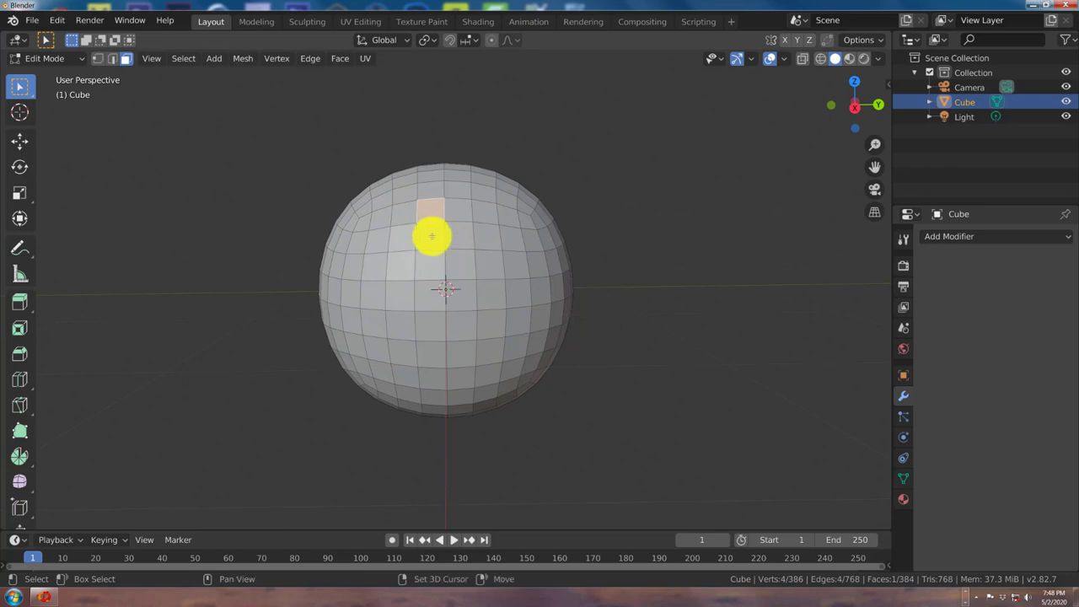
shift+click(431, 234)
shift+click(431, 266)
shift+click(429, 294)
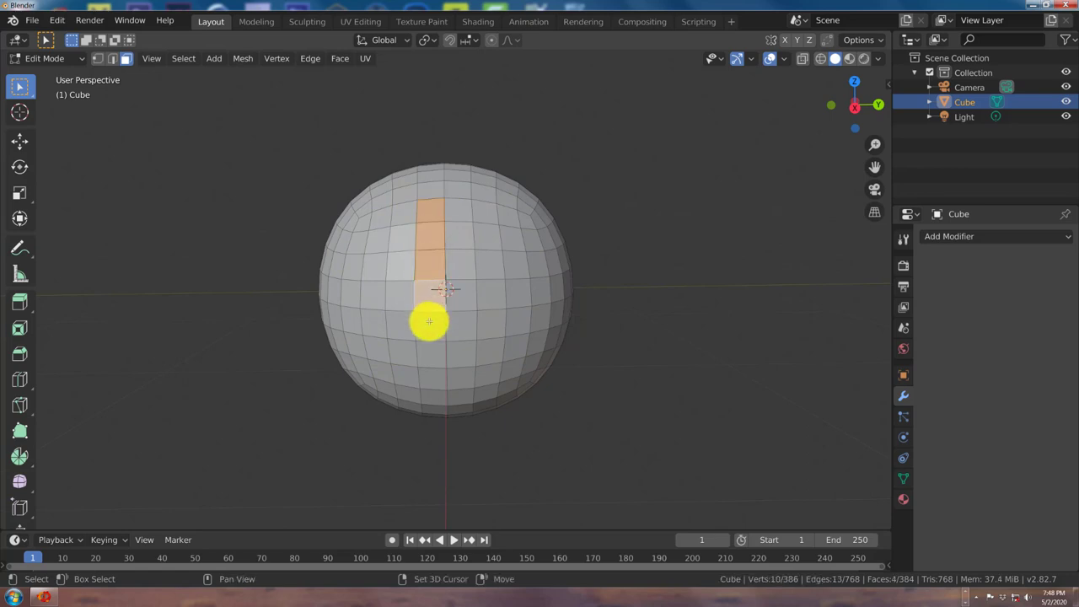
shift+click(430, 327)
shift+click(428, 352)
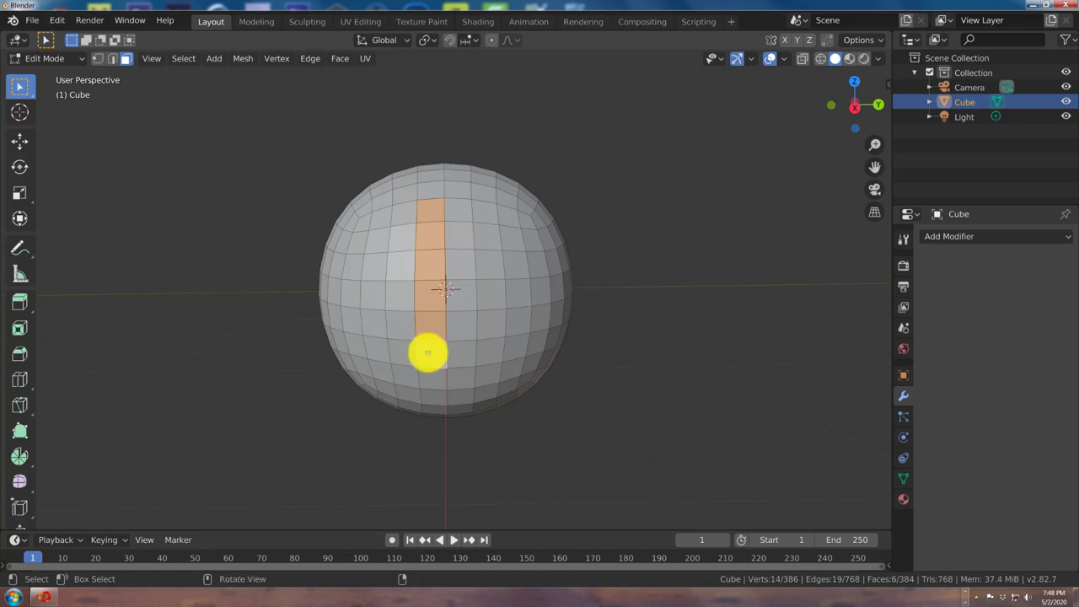
key(x)
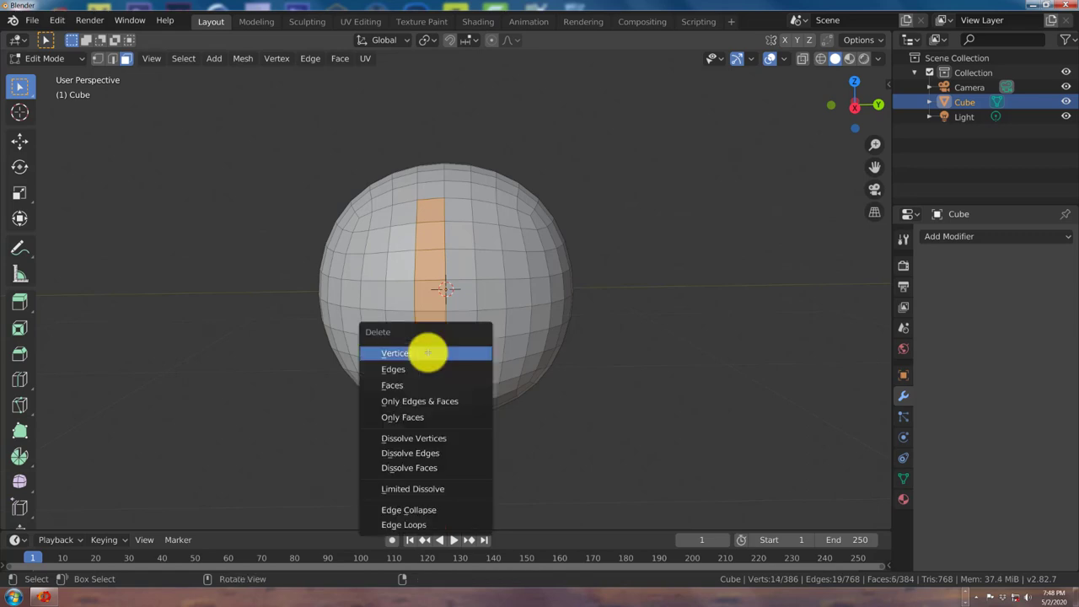
click(410, 385)
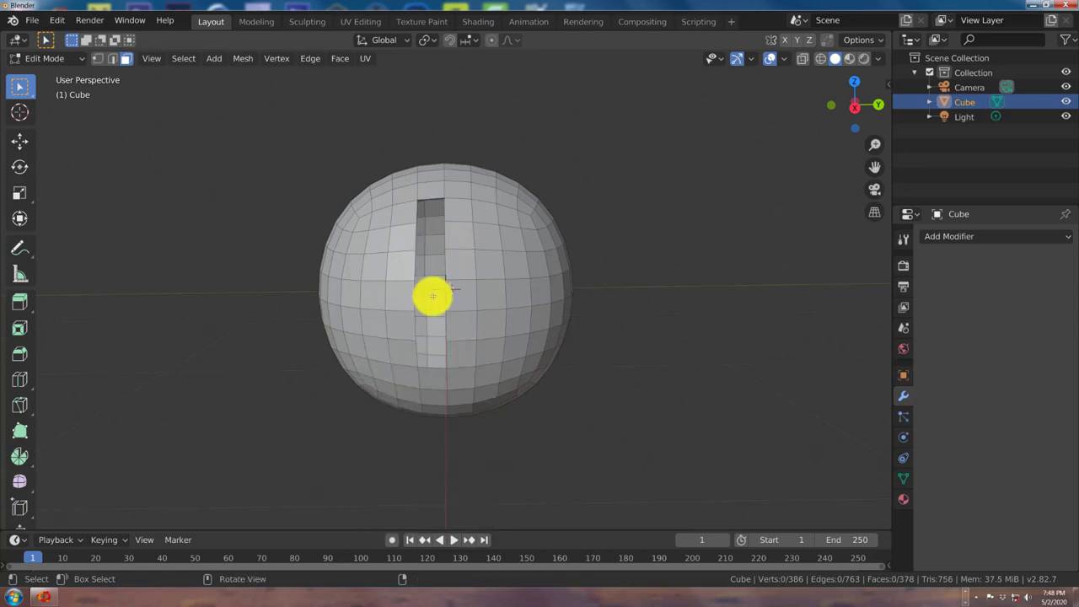
Turn the slot toward the view and switch to edge select mode
middle_drag(412, 271, 447, 210)
scroll(419, 261, up, 1)
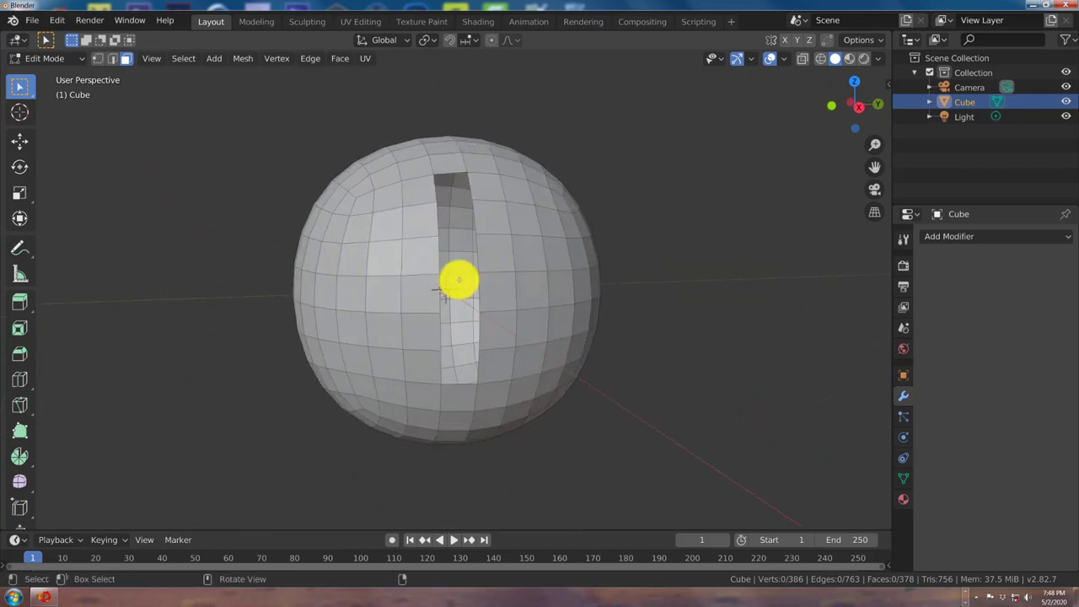
middle_drag(458, 280, 441, 277)
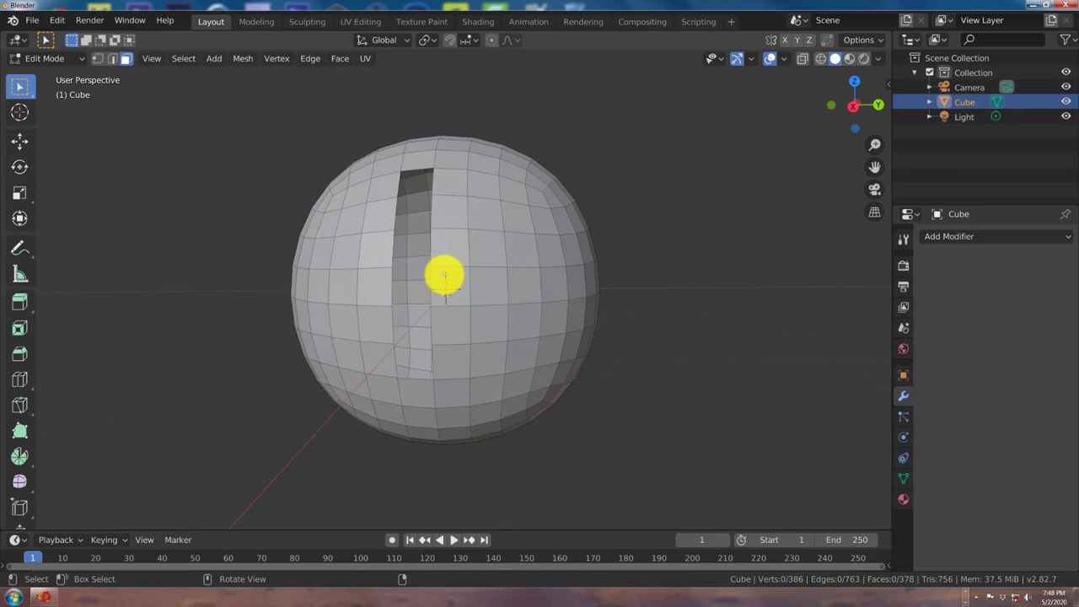
scroll(443, 276, up, 2)
middle_drag(443, 273, 444, 284)
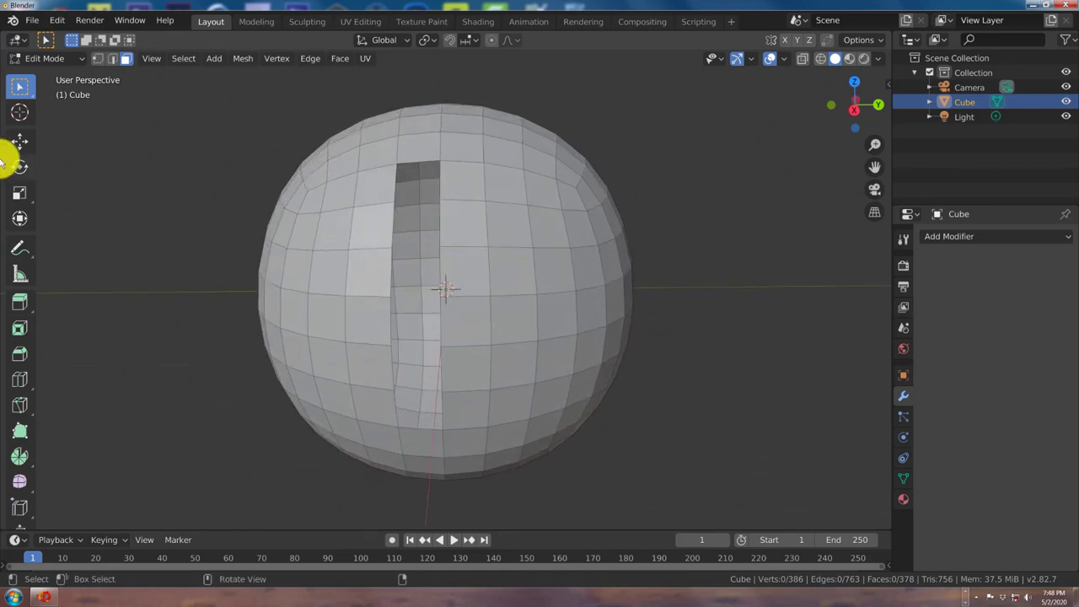
click(111, 60)
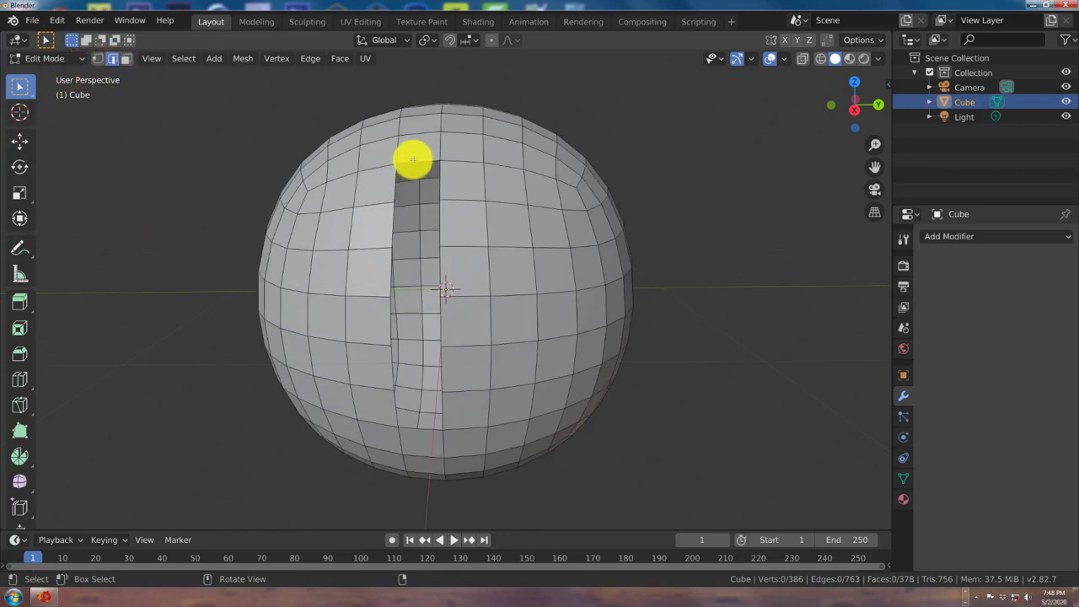
middle_drag(413, 186, 425, 189)
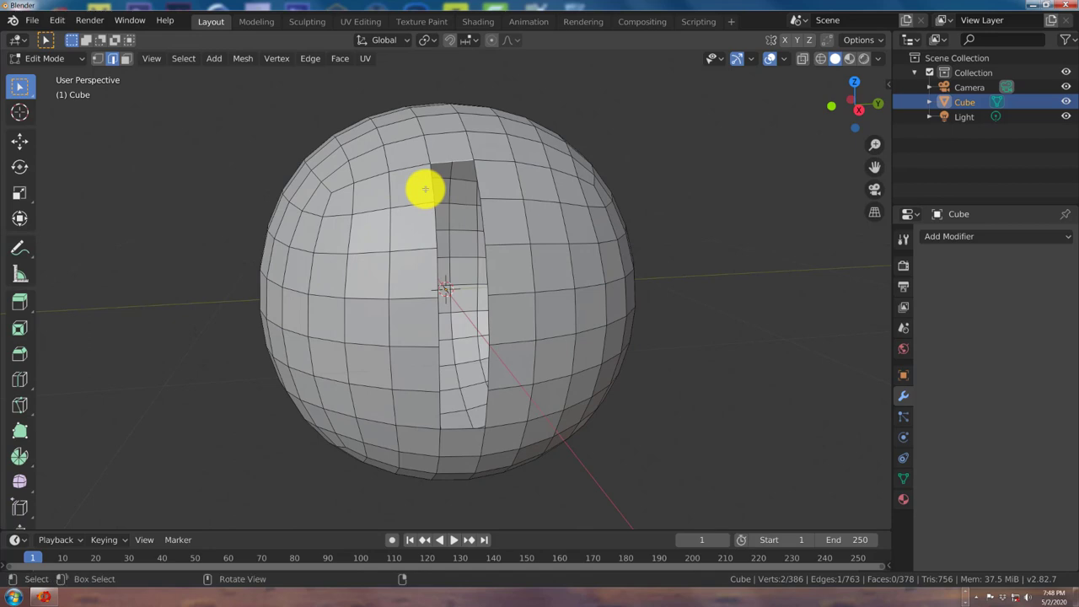
Fill a face at the gap from selected vertices, then remove that stray top face
shift+click(478, 187)
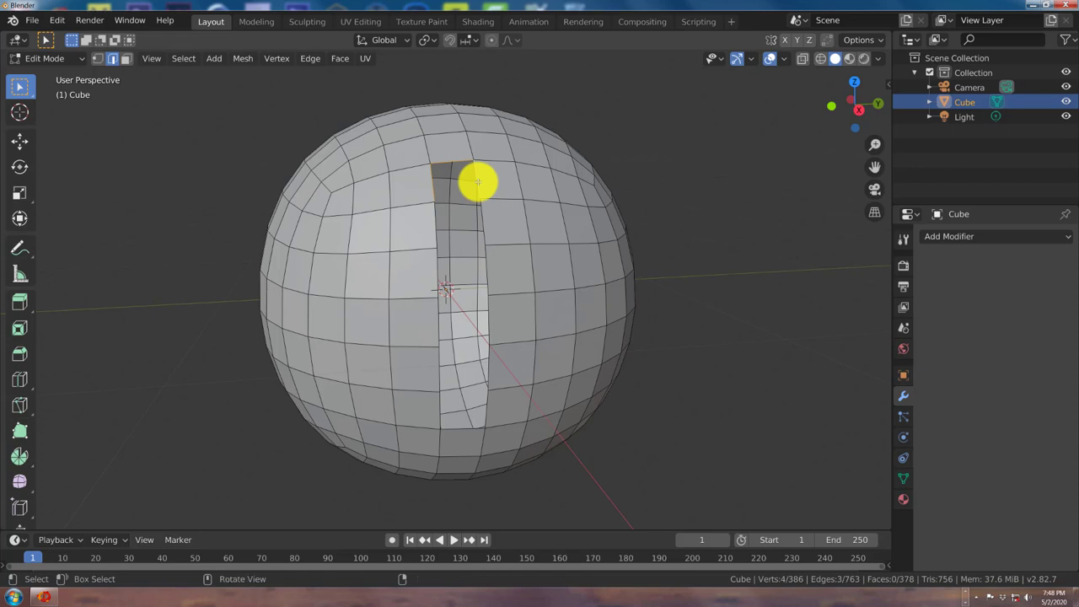
key(f)
middle_drag(450, 236, 451, 228)
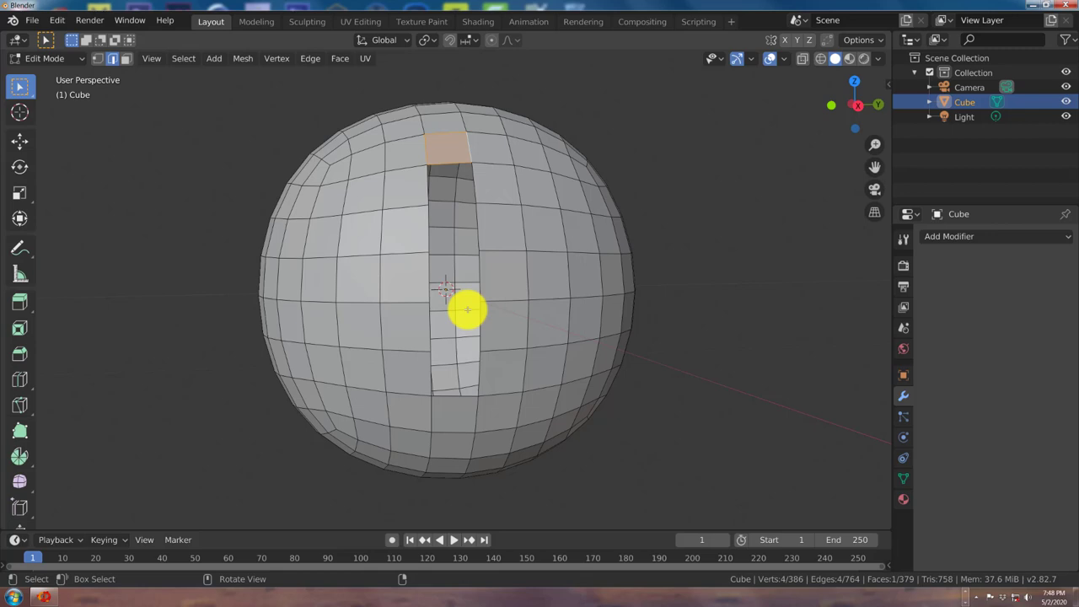
key(ctrl+x)
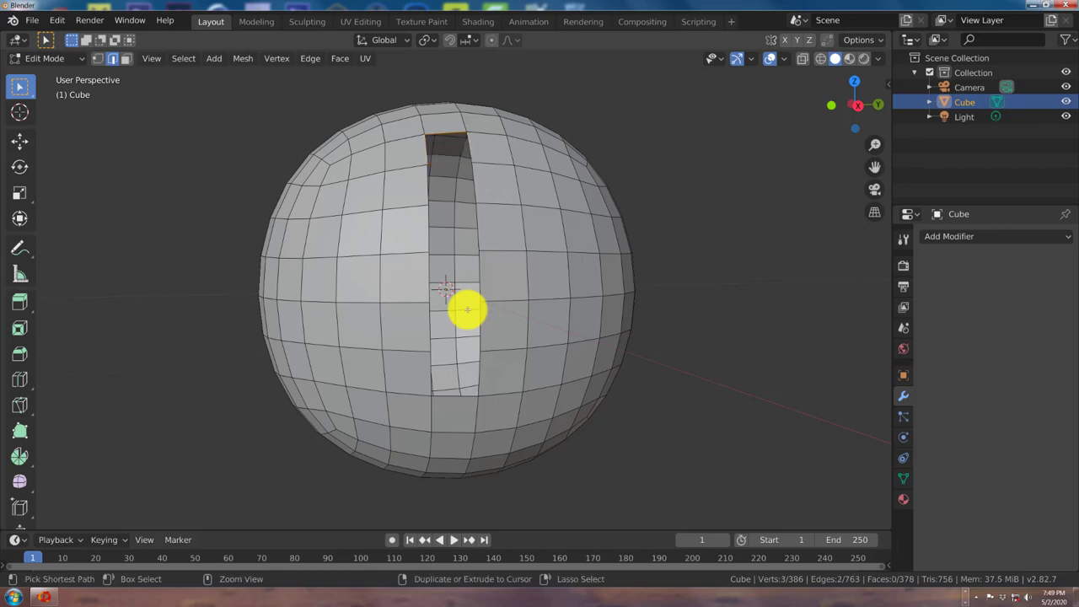
middle_drag(463, 316, 470, 320)
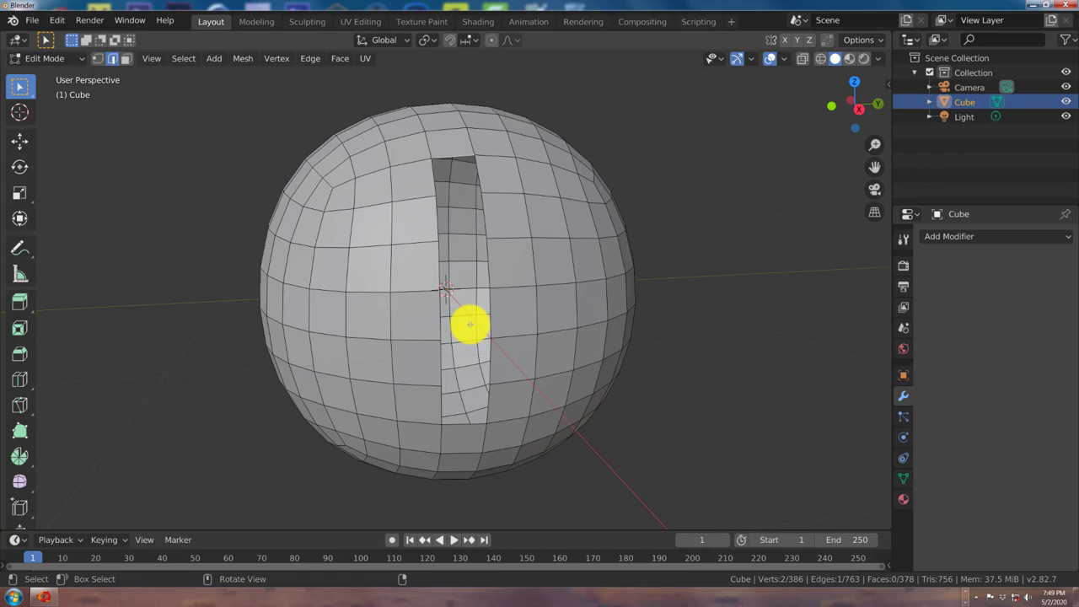
In edge mode, fill the remaining strip with F, restoring 384 faces, then zoom out
click(113, 61)
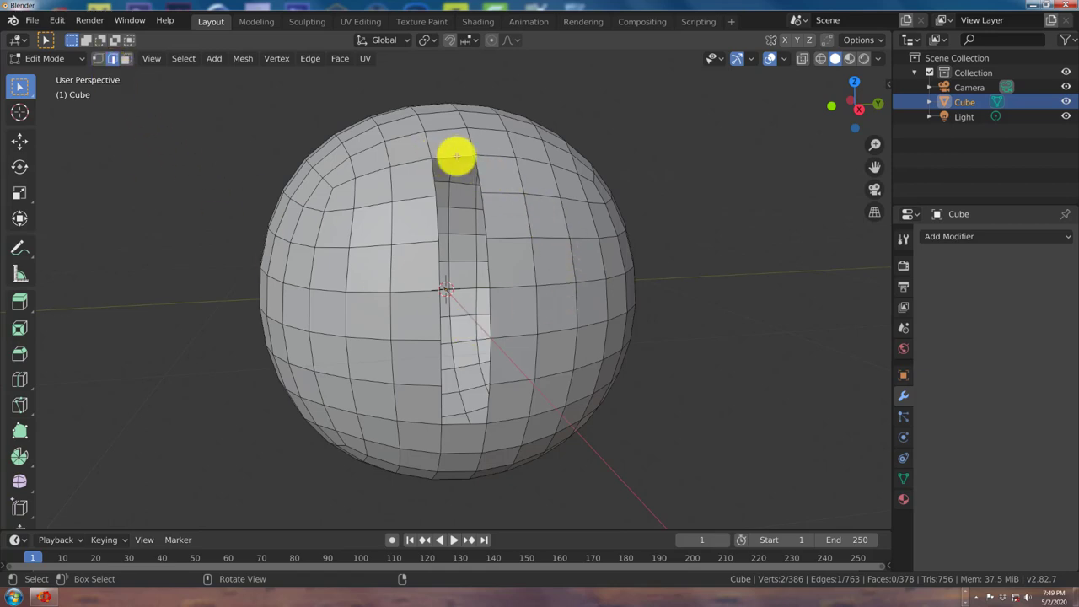
key(f)
key(f)
key(f)
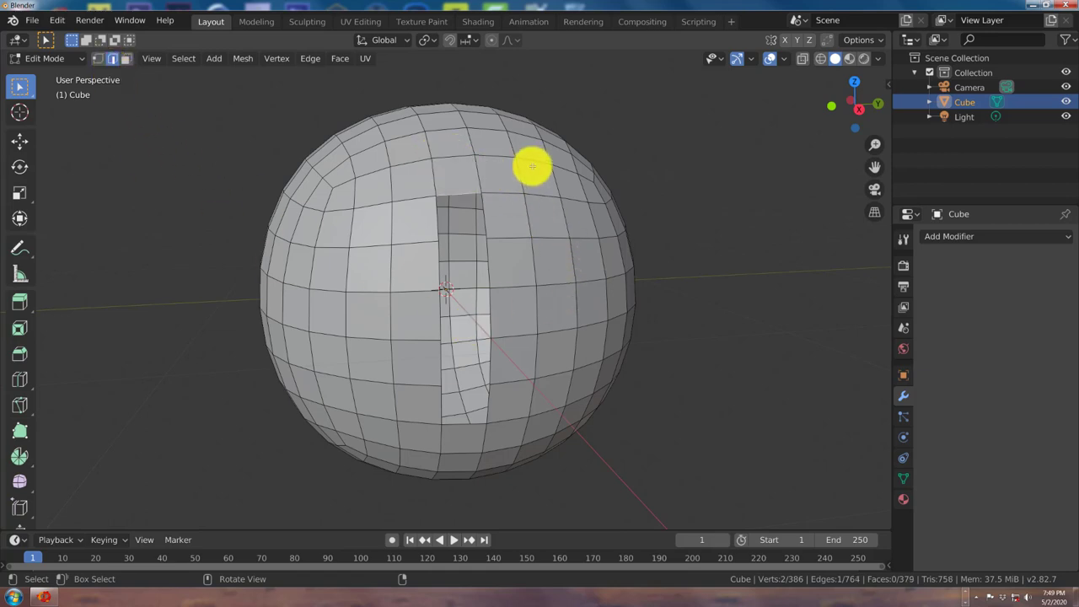
key(f)
key(f)
key(f)
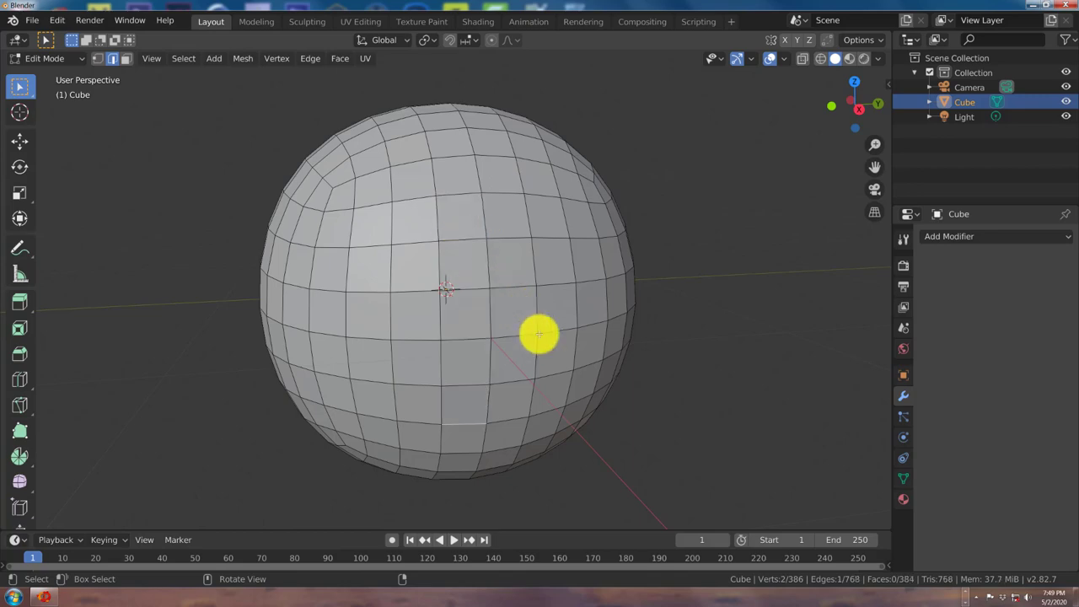
mouse_move(534, 332)
middle_down()
mouse_move(525, 297)
mouse_move(534, 310)
mouse_move(529, 352)
mouse_move(500, 337)
mouse_move(532, 329)
middle_up()
scroll(531, 312, down, 4)
middle_drag(439, 256, 422, 271)
scroll(442, 311, down, 2)
middle_drag(442, 311, 439, 321)
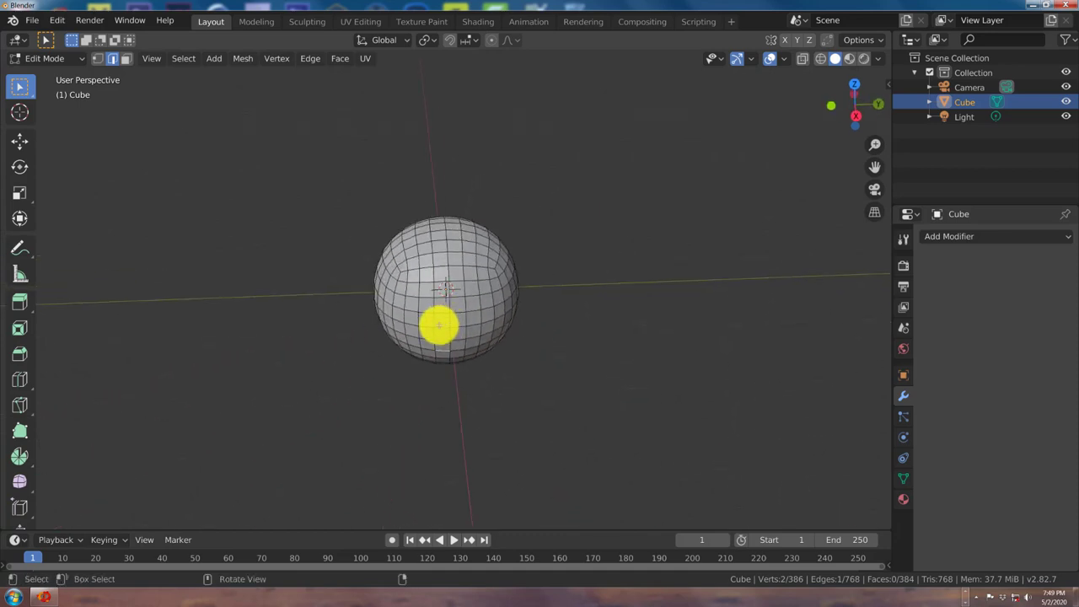
scroll(438, 320, down, 2)
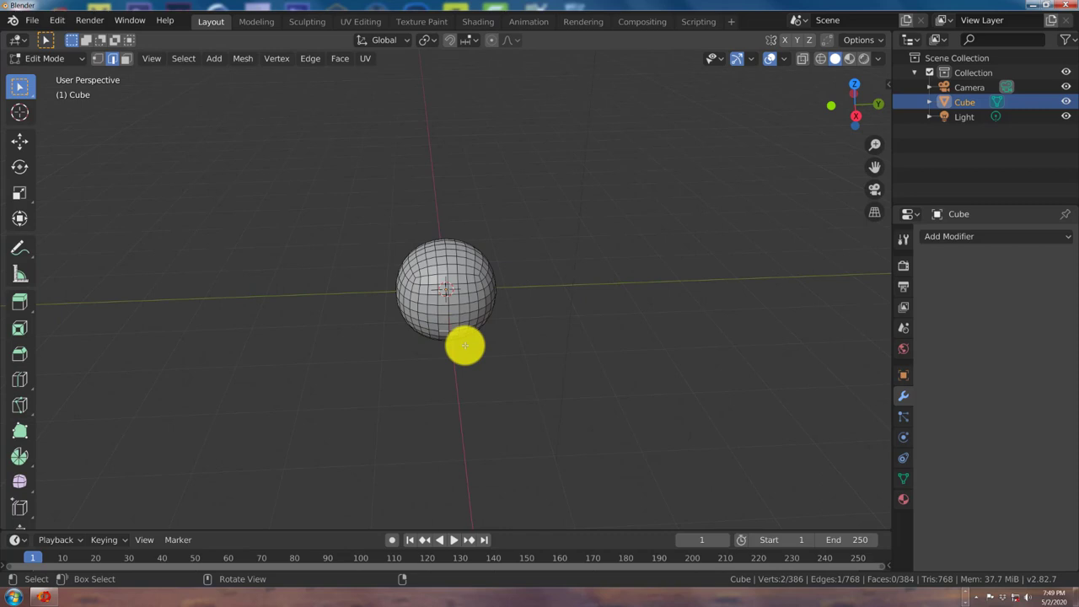
Return to Object Mode and move the sphere to the right along the Y axis
key(Tab)
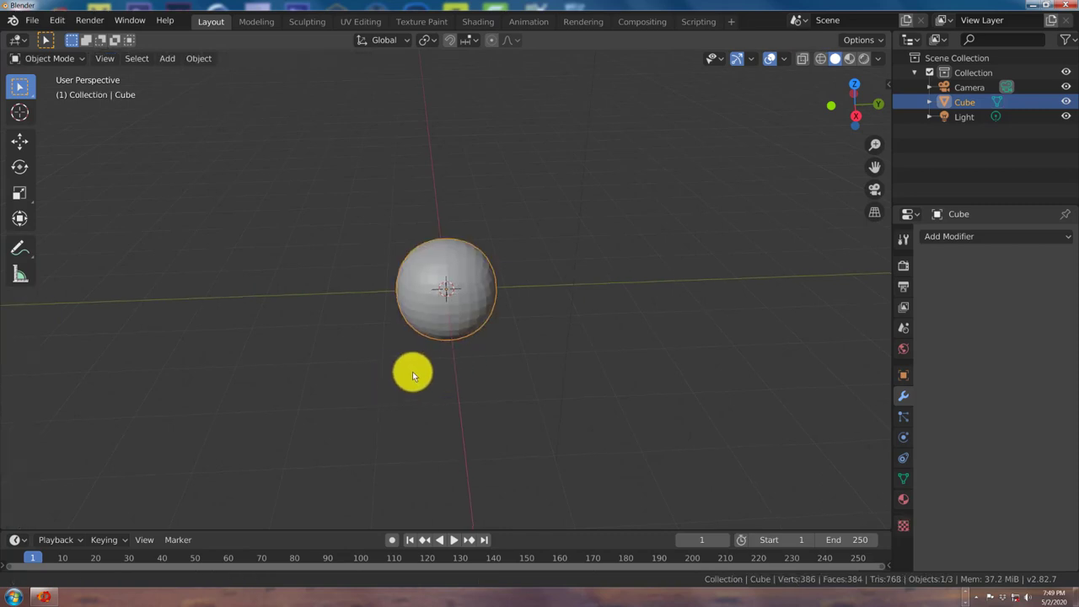
middle_drag(412, 371, 473, 340)
click(19, 141)
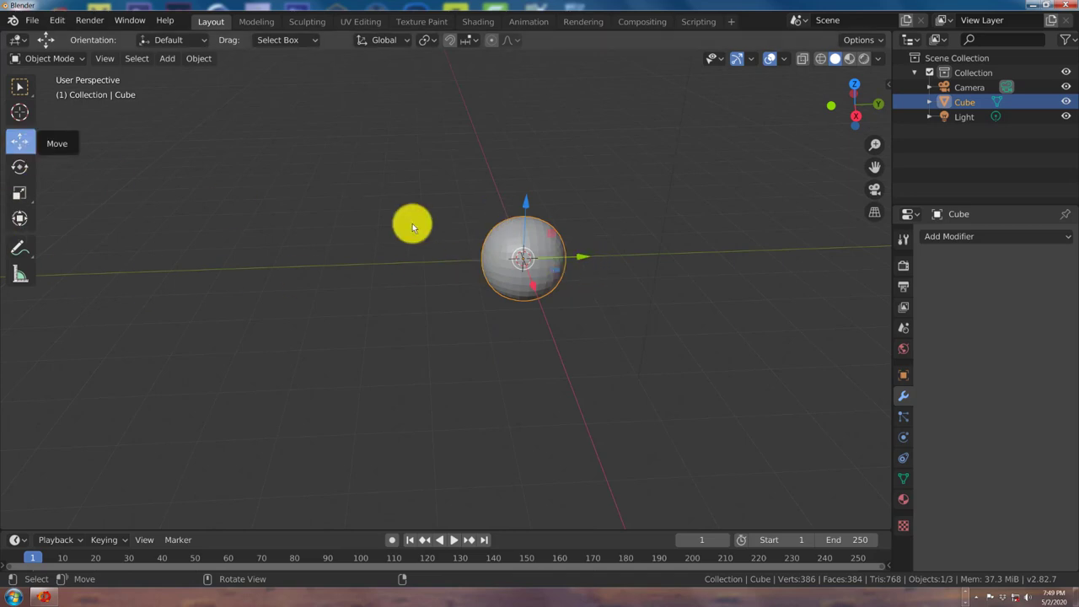
drag(581, 258, 835, 248)
middle_drag(645, 278, 536, 290)
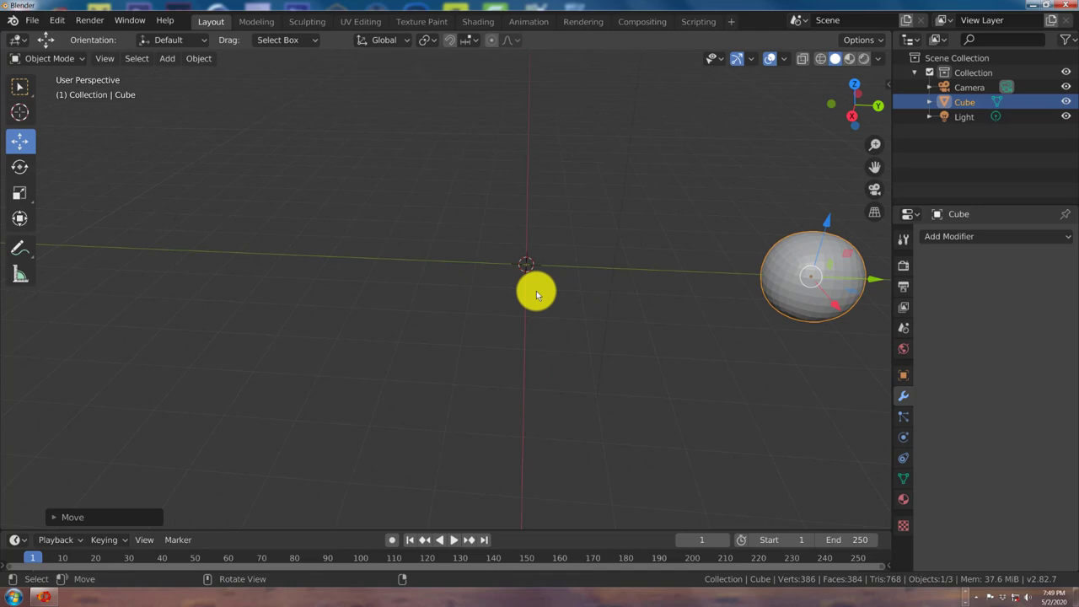
key(shift+a)
Add a plane at the world origin and scale it up into a large ground surface
mouse_move(536, 291)
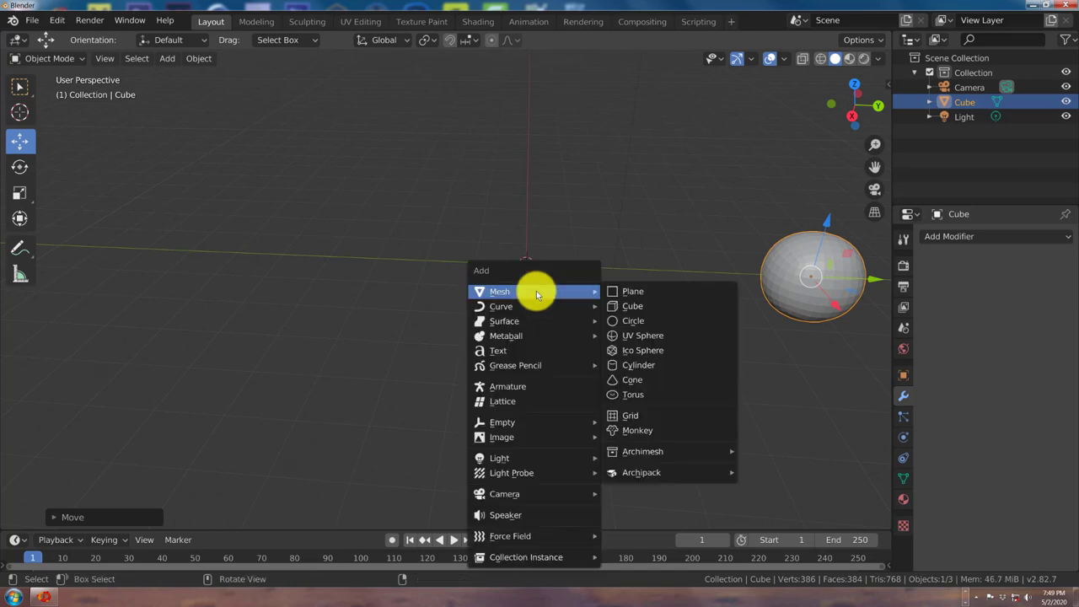
click(633, 290)
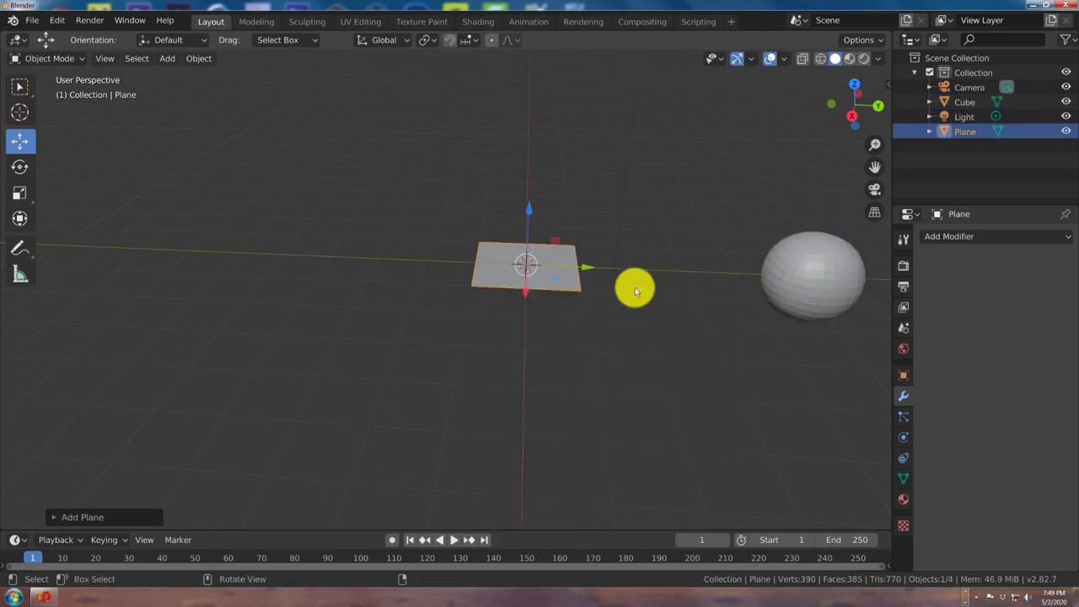
key(s)
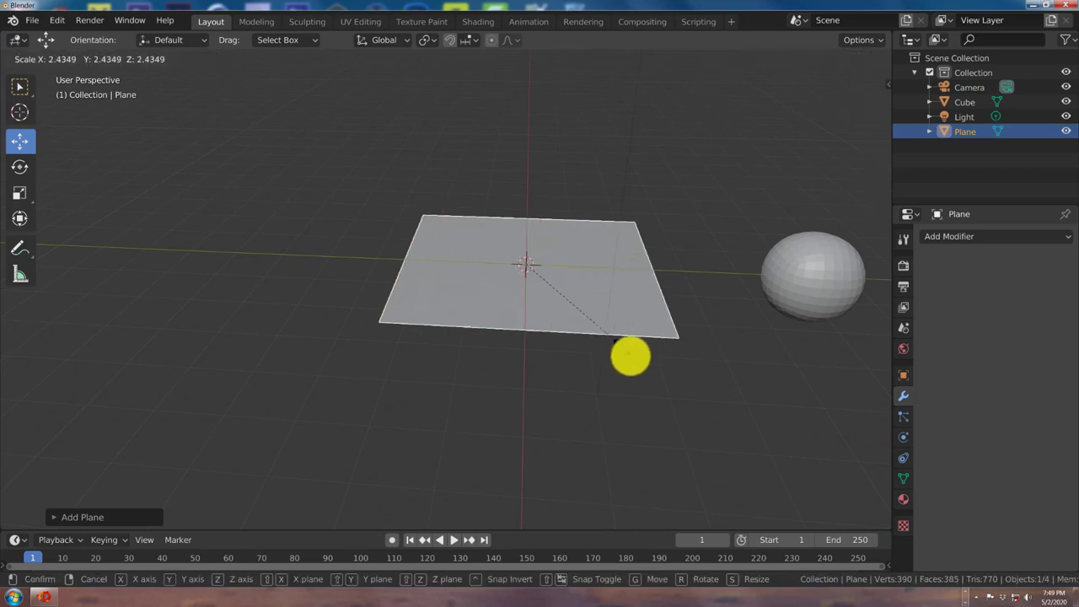
click(663, 378)
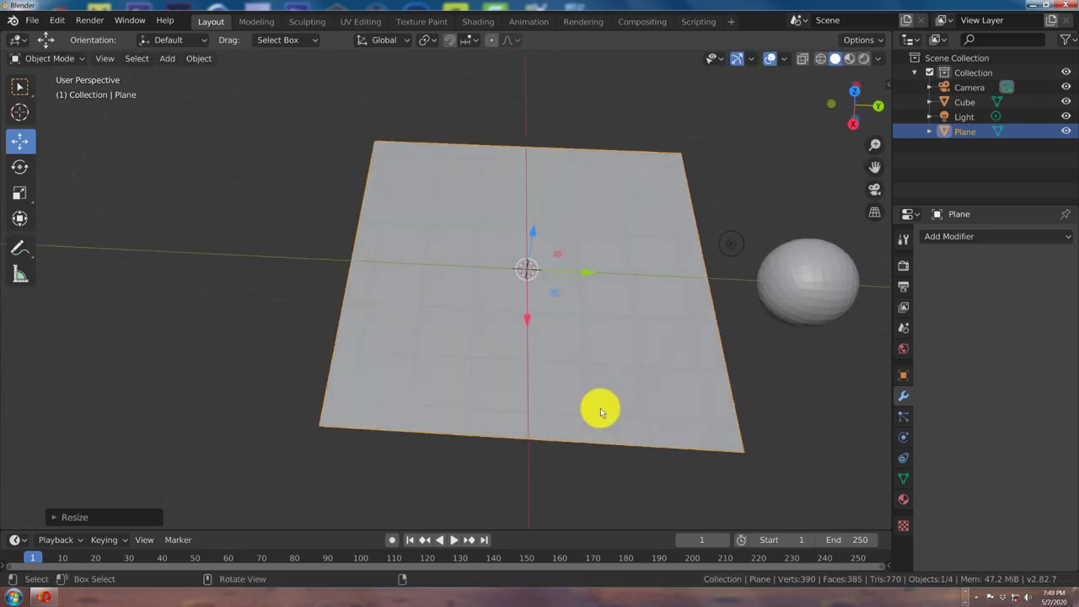
Subdivide the plane in Edit Mode with 10 cuts into an 11×11 grid
key(Tab)
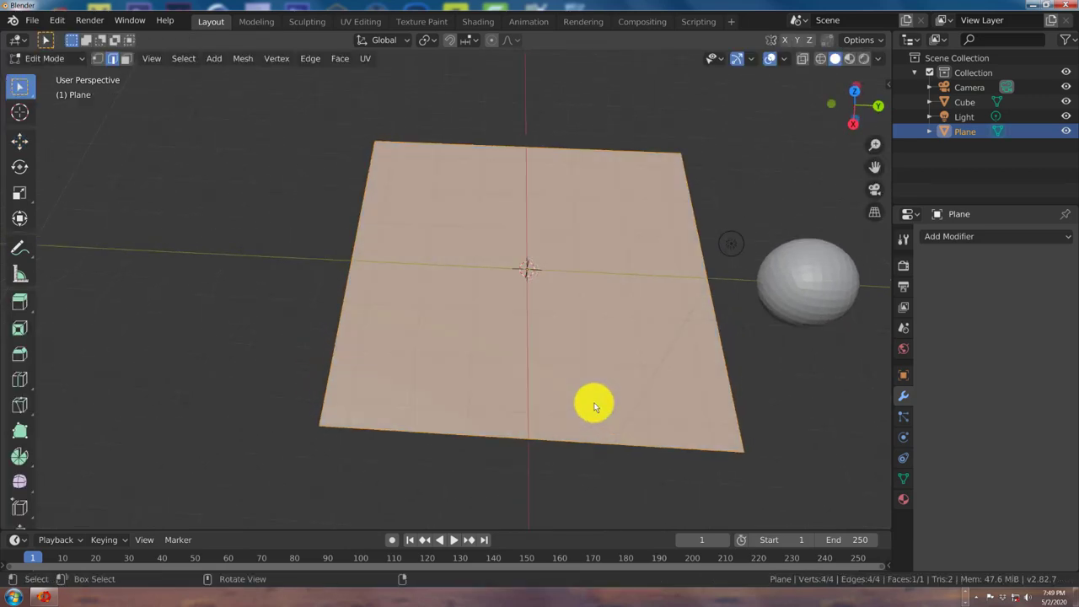
right_click(594, 406)
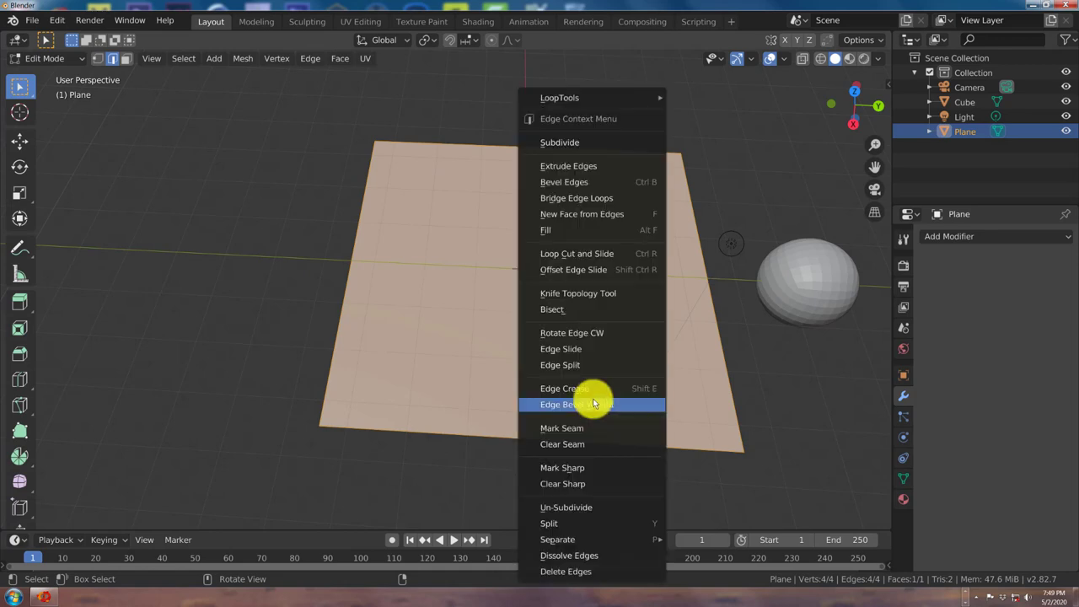
click(568, 140)
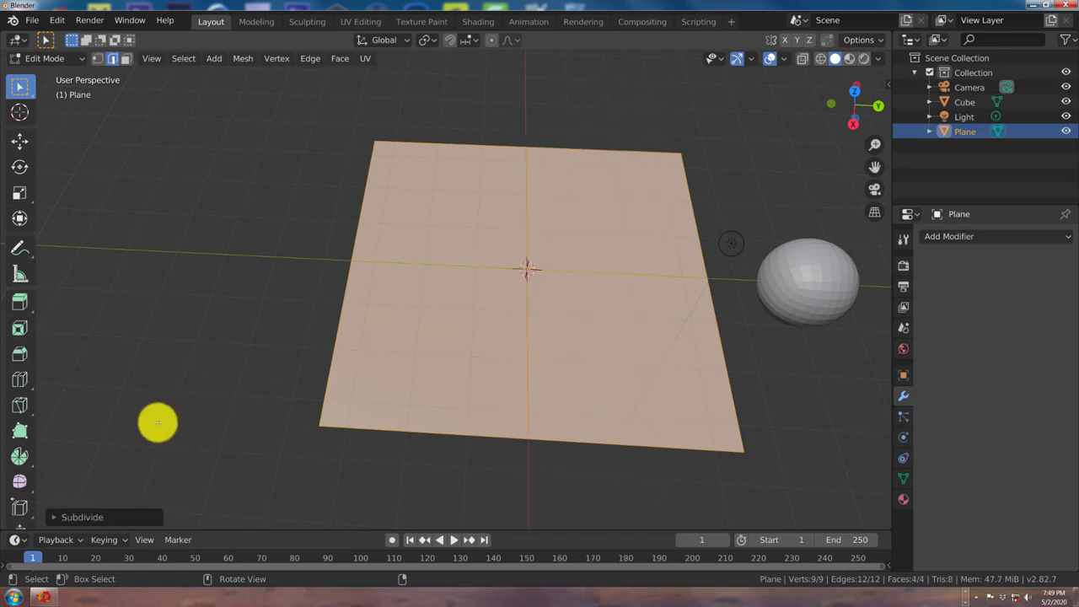
click(56, 518)
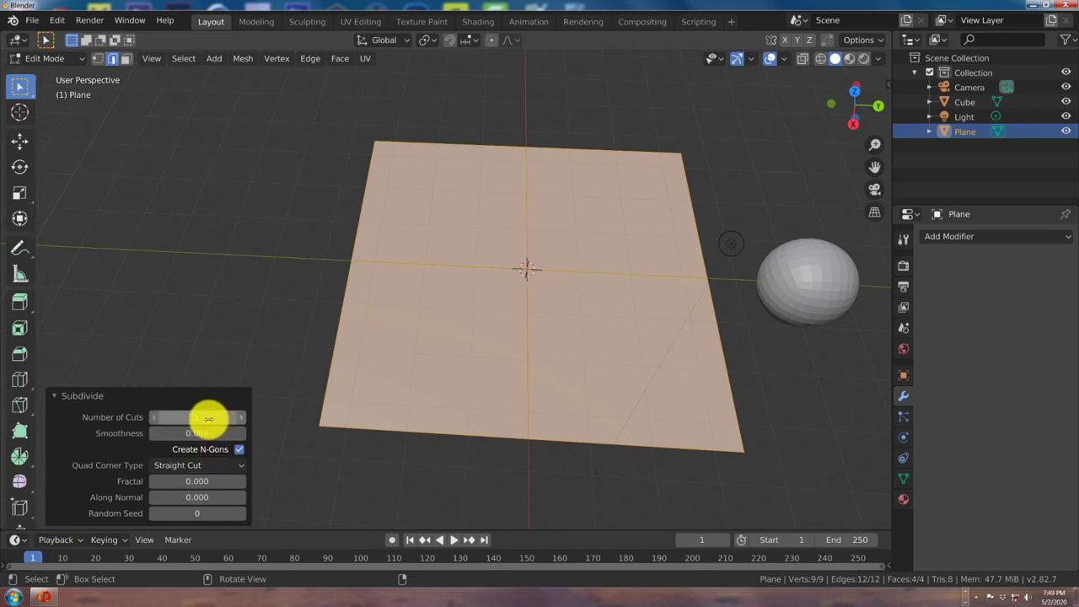
click(208, 418)
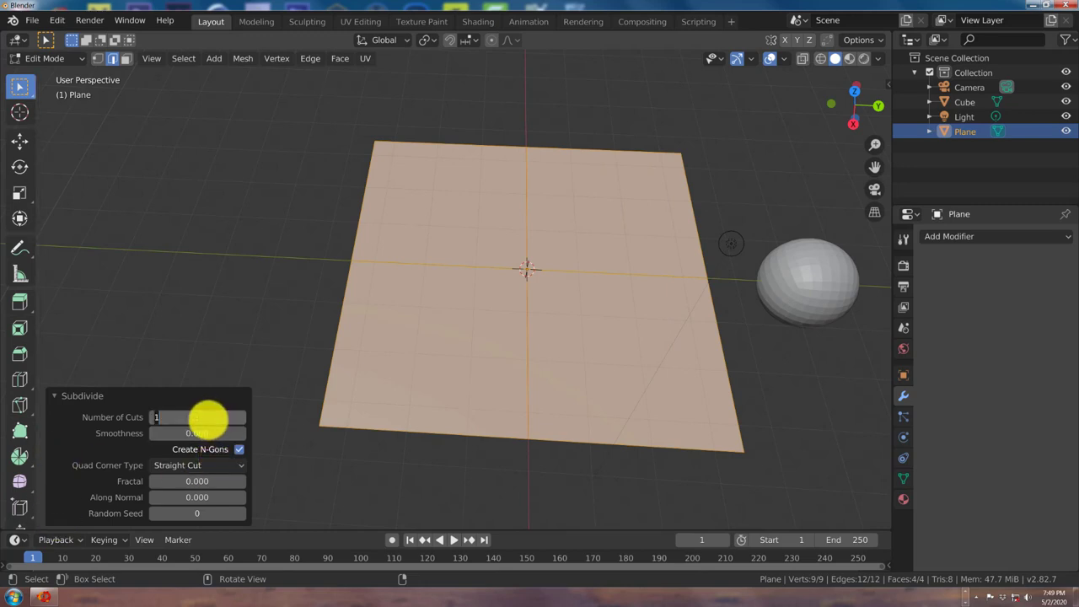
text(10)
key(Return)
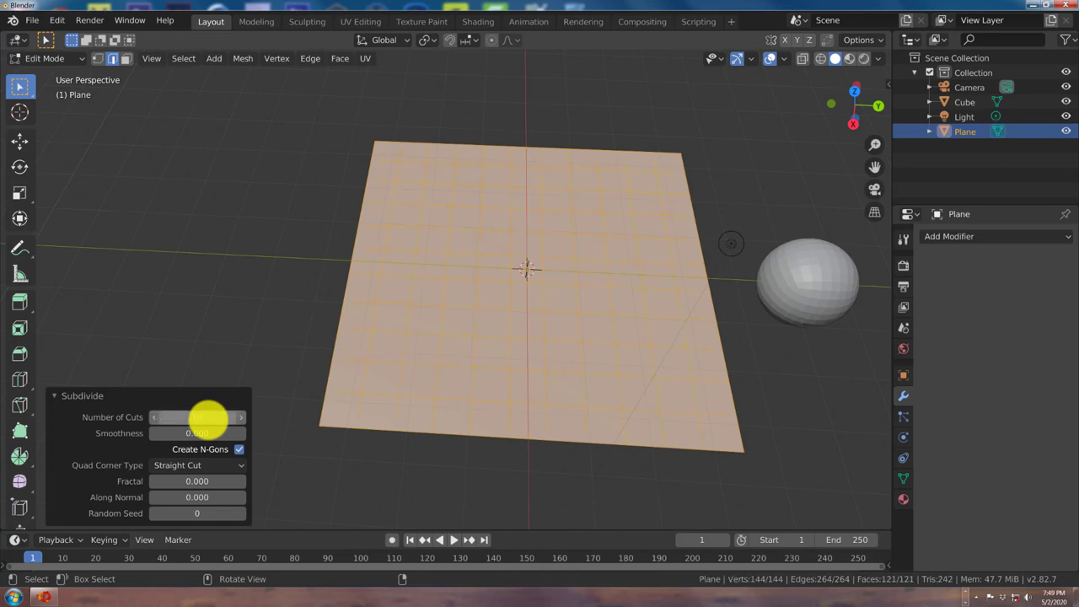
click(63, 398)
Square the view onto the grid and switch to face select mode
key(2)
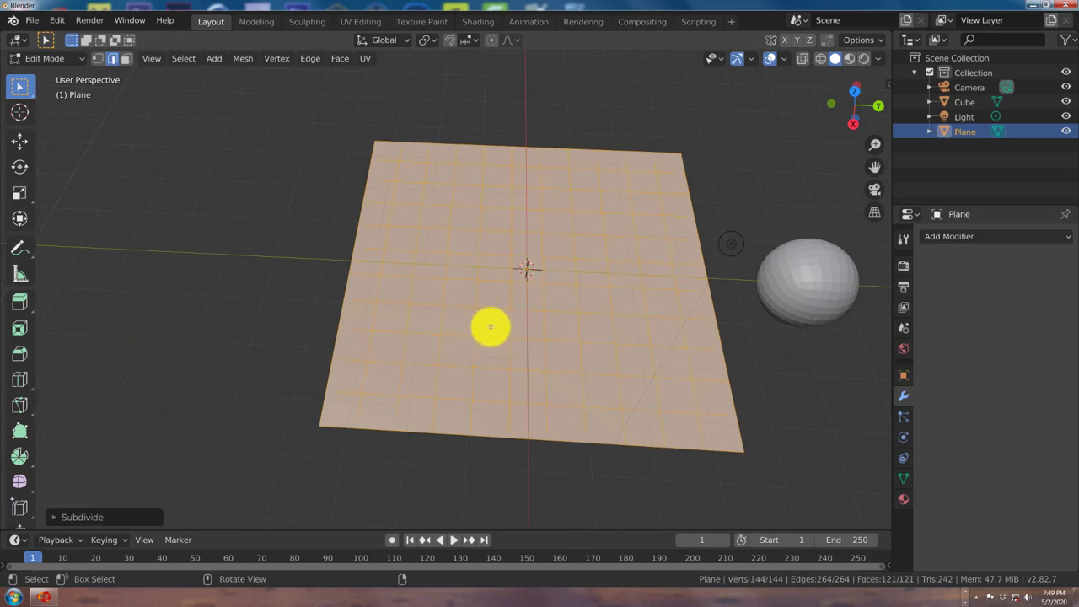
middle_drag(489, 323, 505, 282)
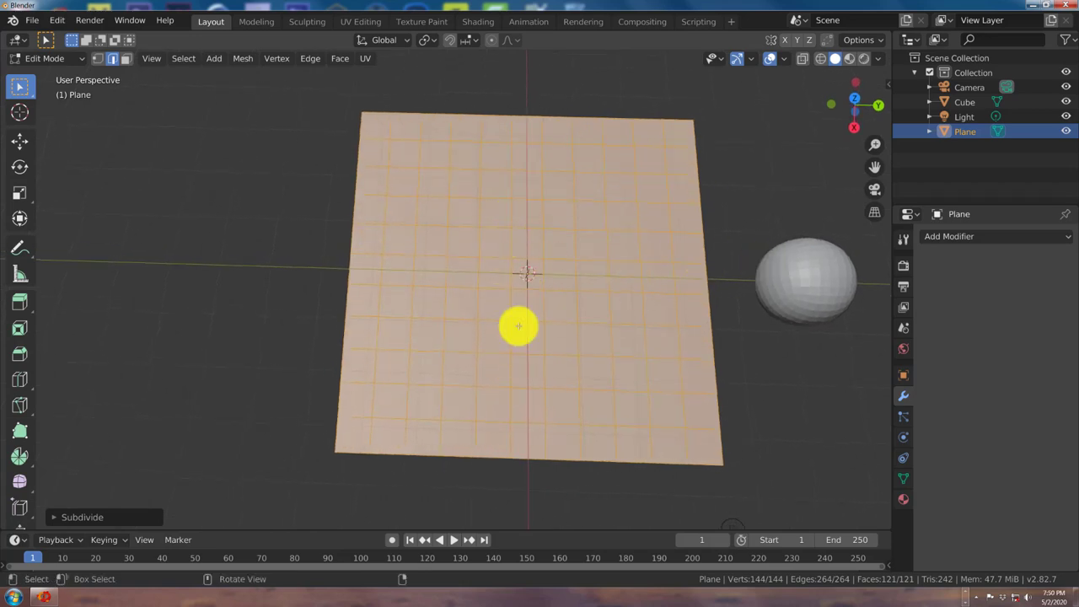
middle_drag(533, 241, 506, 227)
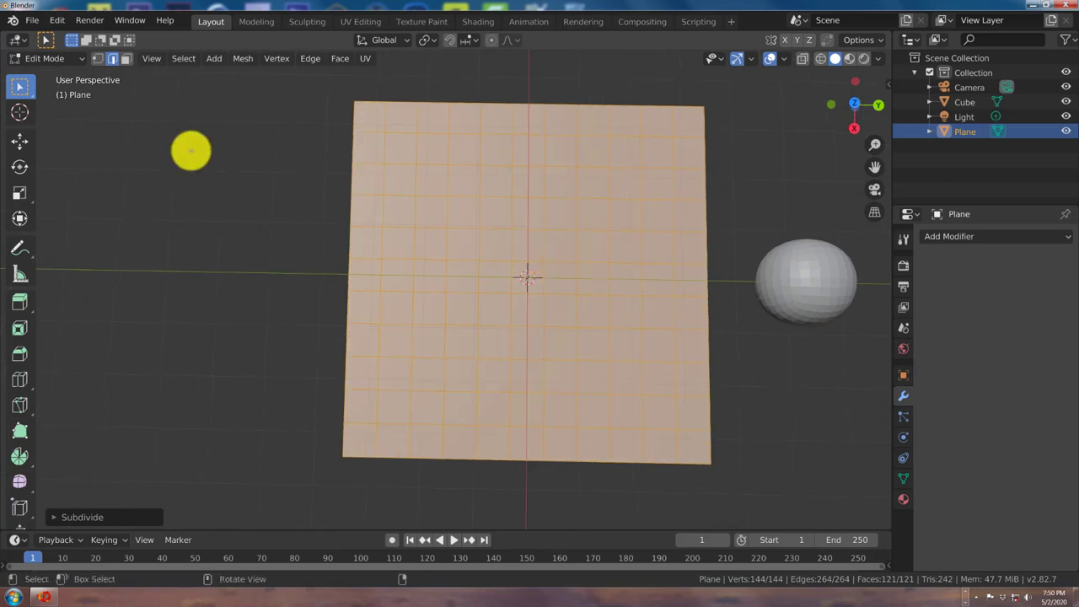
click(125, 58)
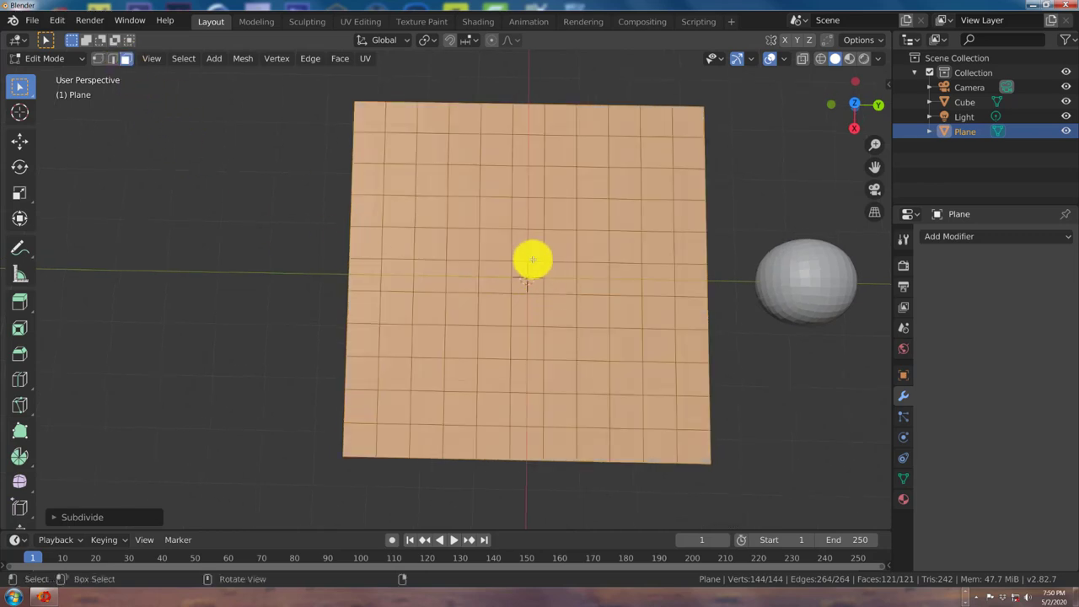
Select a seven-face vertical column through the plane's middle and delete those faces
key(alt+a)
click(527, 244)
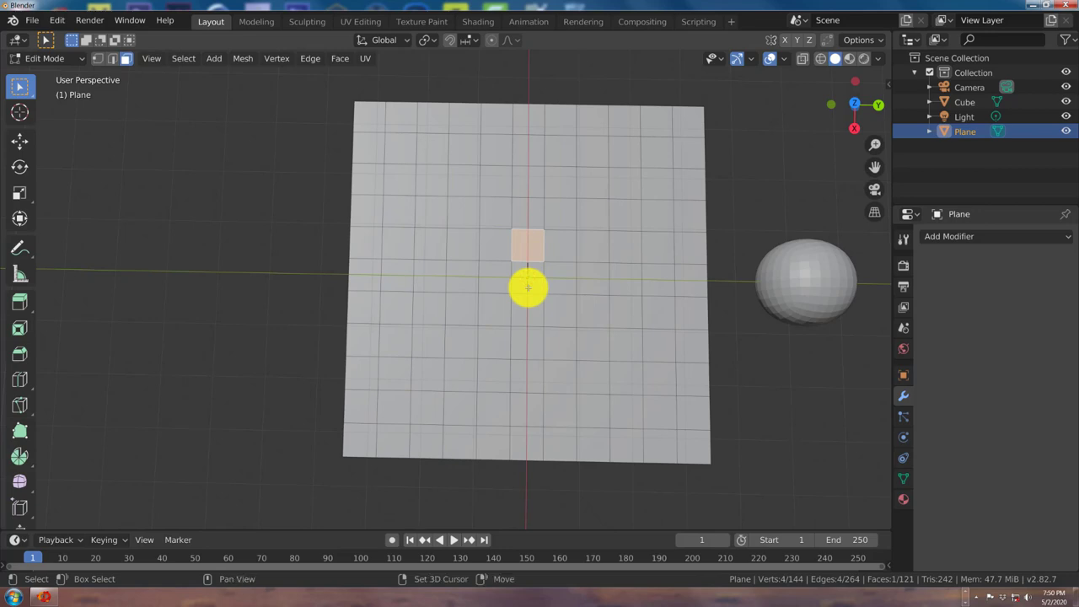
shift+click(528, 288)
shift+click(525, 318)
shift+click(525, 355)
shift+click(526, 384)
shift+click(525, 410)
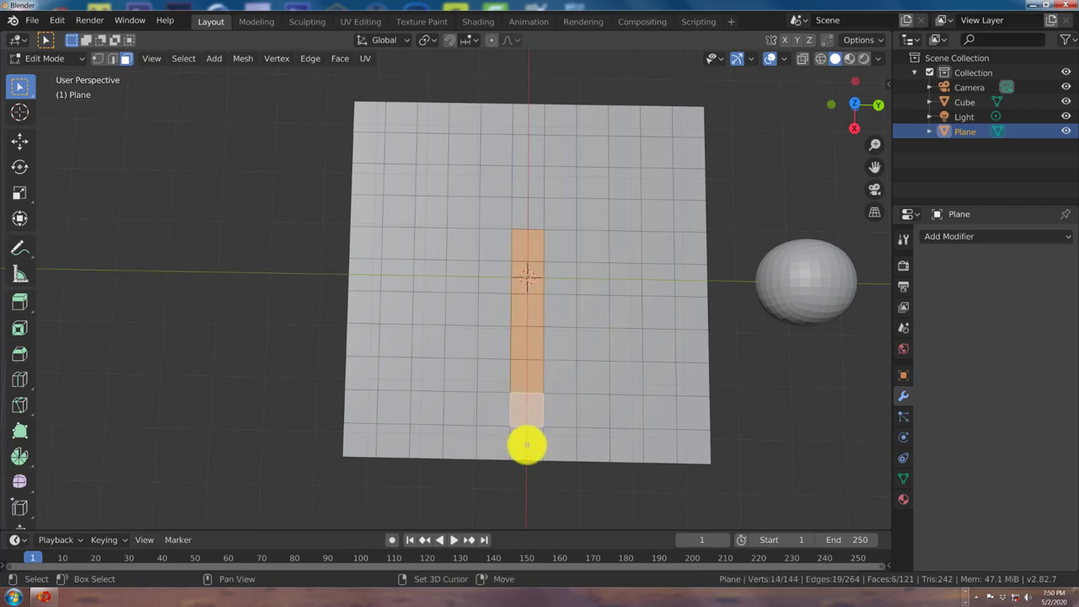
shift+click(526, 443)
key(x)
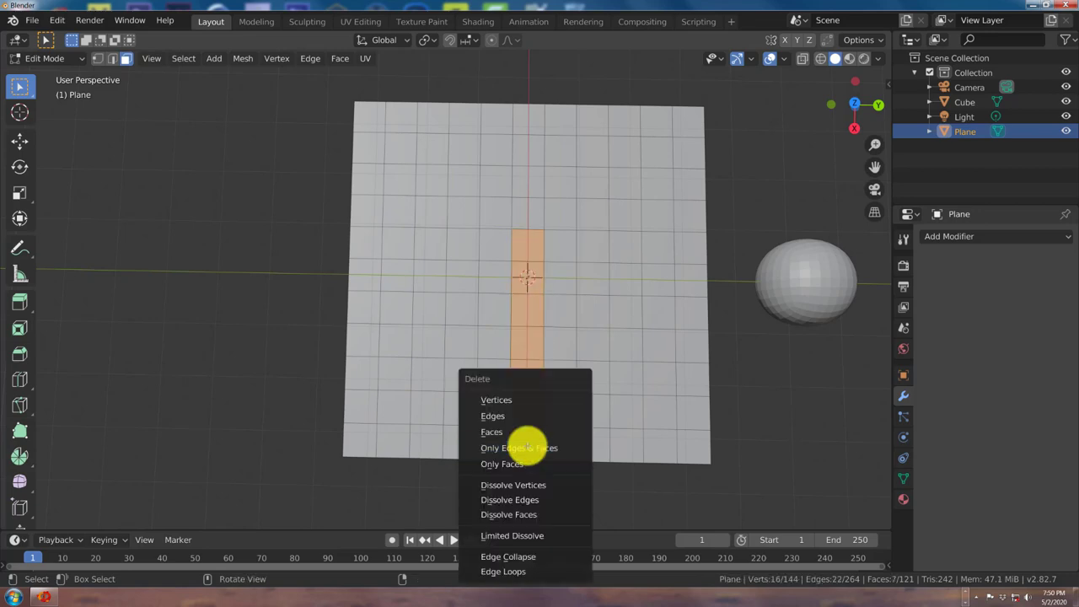
click(525, 432)
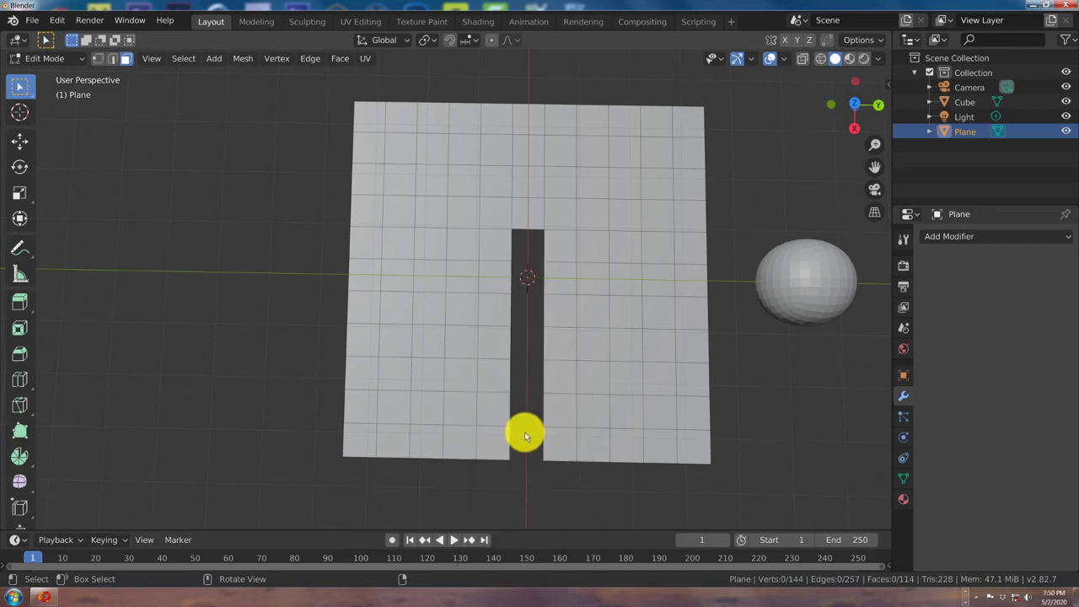
In Edge select mode, fill the gap with faces to restore the 121-face grid
click(112, 59)
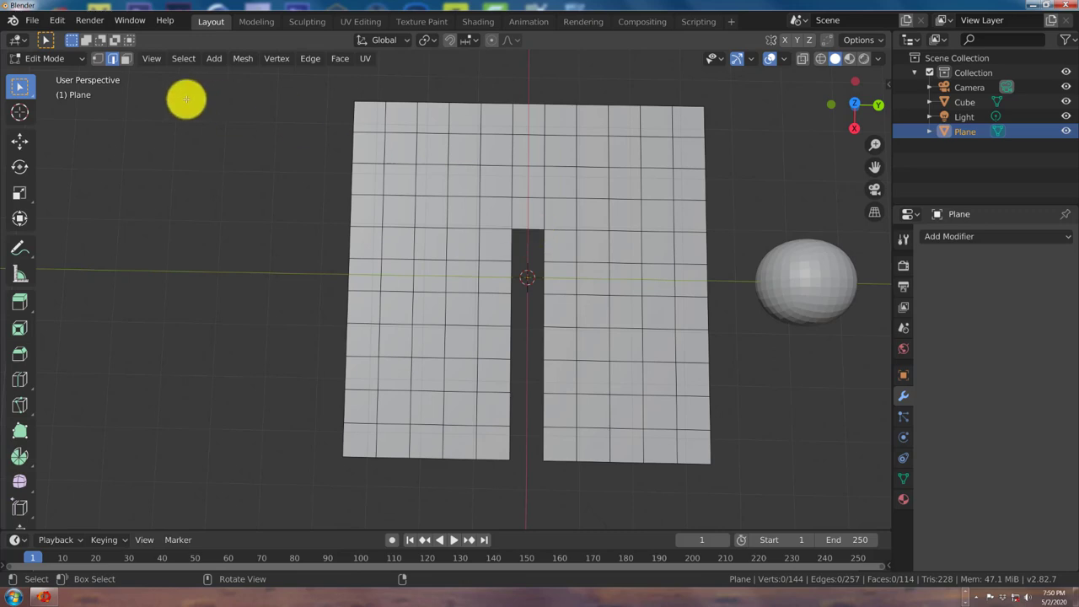
click(113, 59)
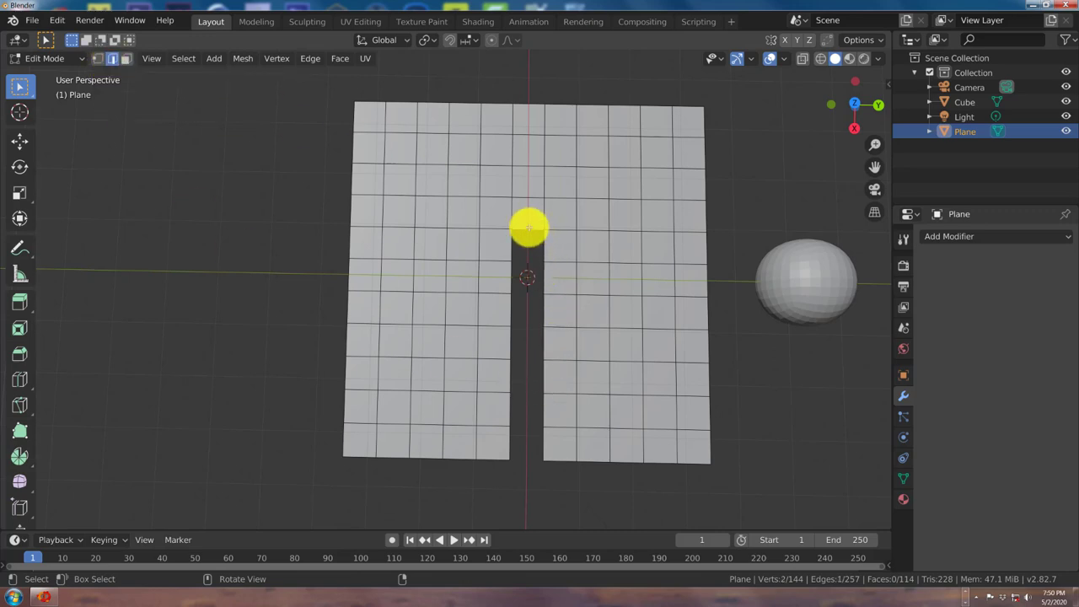
key(f)
key(f)
key(f)
key(f)
key(f)
key(f)
key(f)
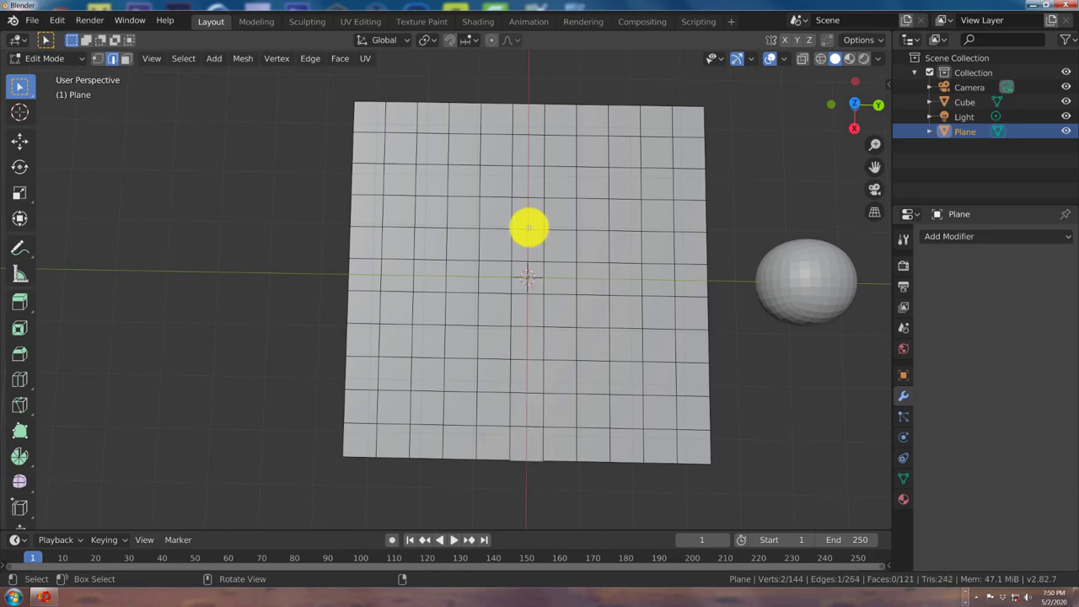
middle_drag(522, 267, 573, 241)
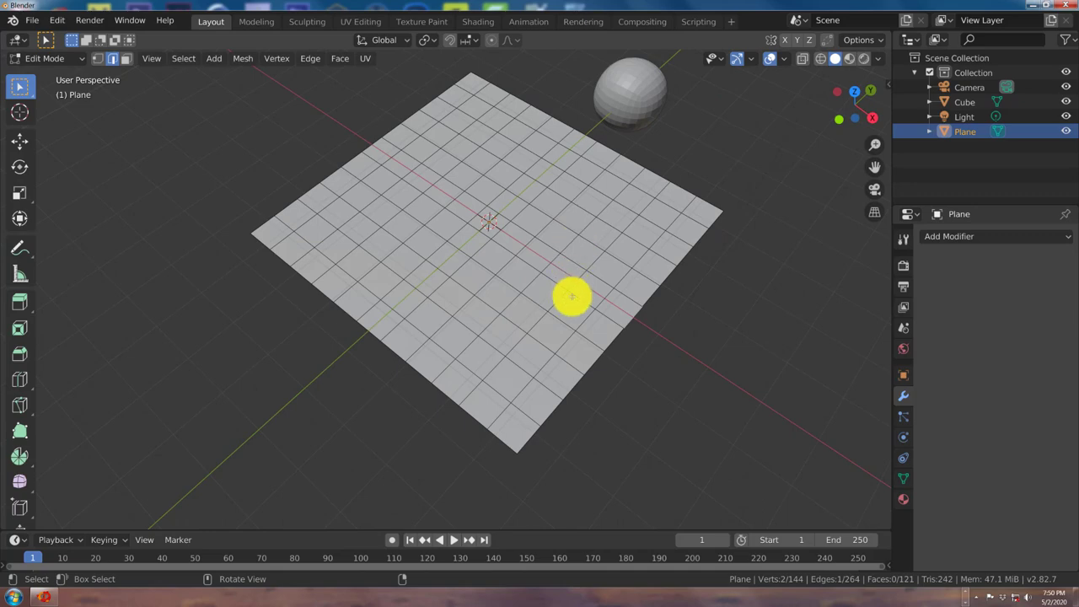
middle_drag(572, 296, 531, 352)
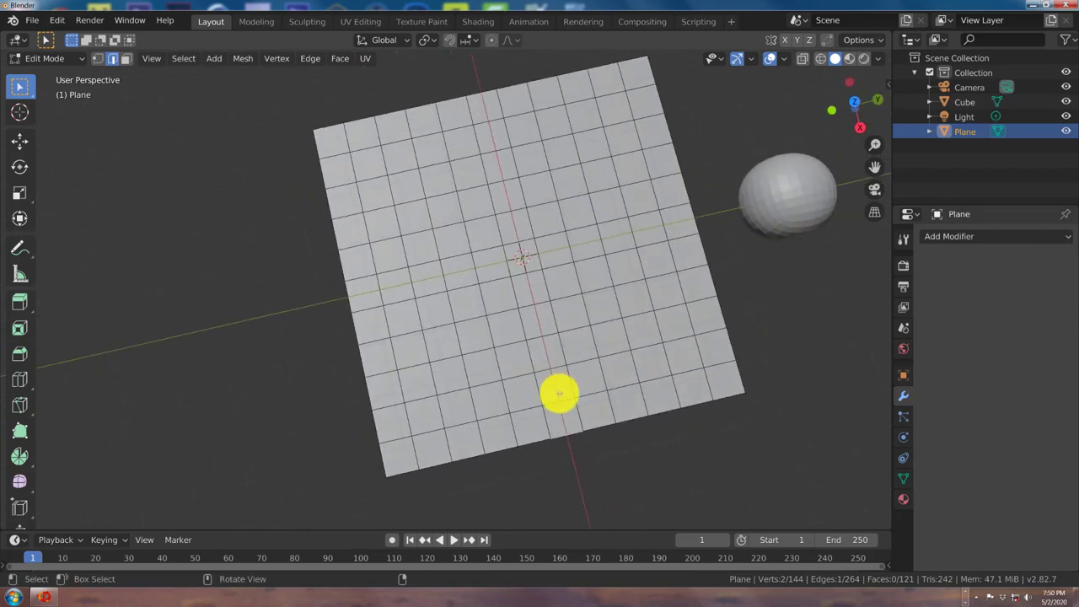
mouse_move(559, 391)
middle_down()
mouse_move(537, 352)
mouse_move(560, 375)
middle_up()
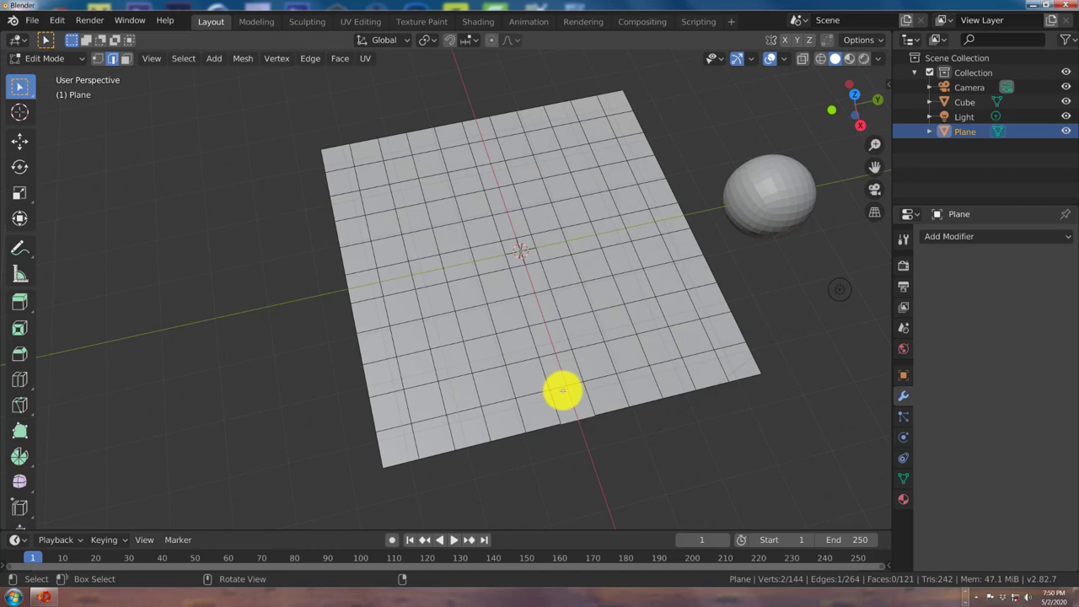
middle_drag(563, 391, 550, 349)
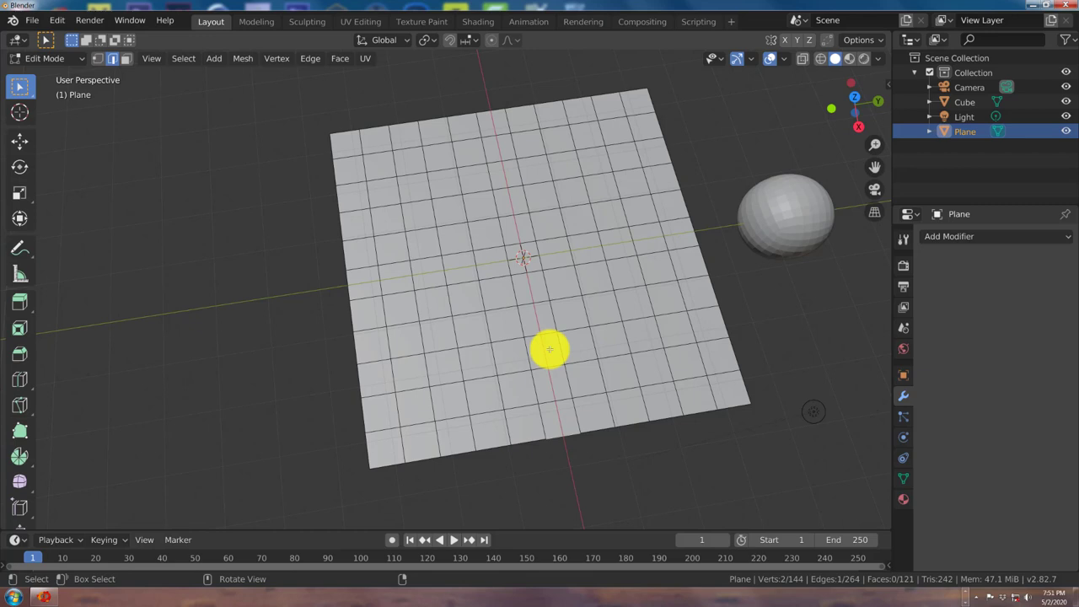
middle_drag(550, 349, 549, 318)
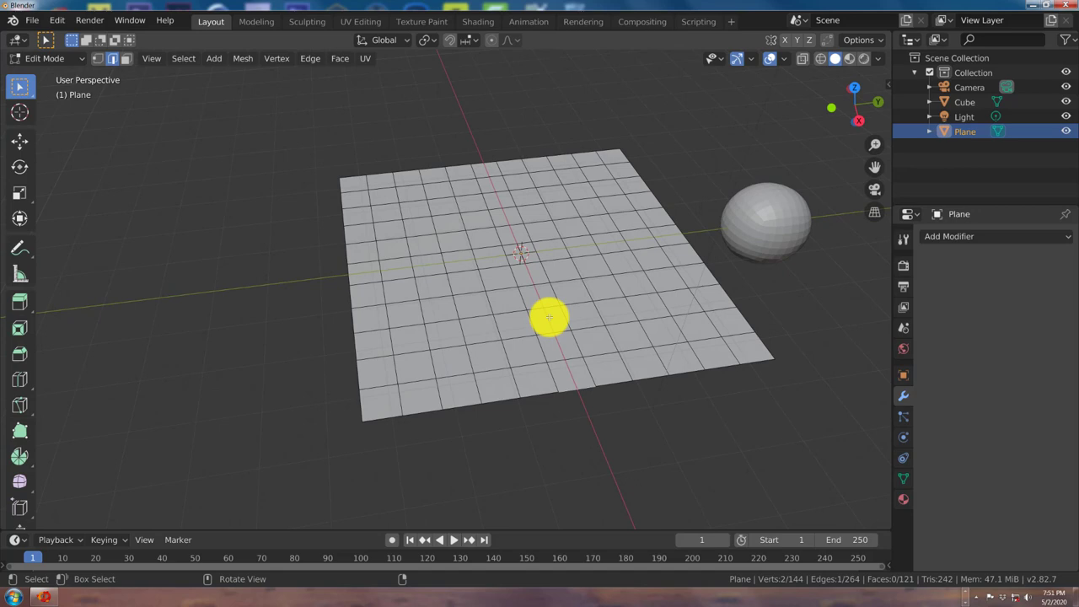
mouse_move(549, 318)
middle_down()
mouse_move(549, 328)
mouse_move(549, 306)
mouse_move(550, 328)
middle_up()
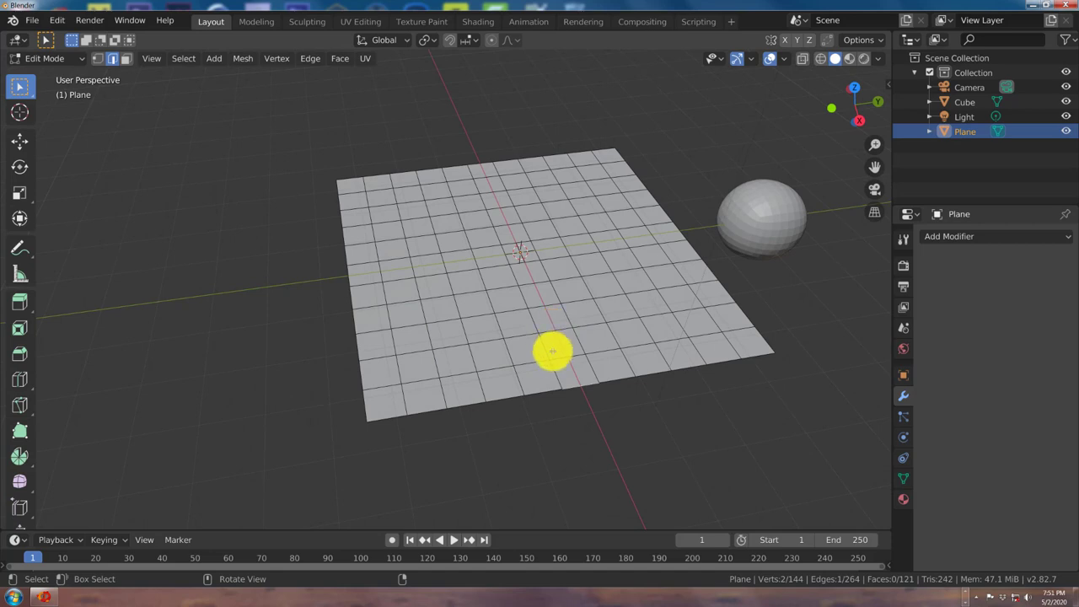
middle_drag(552, 352, 545, 392)
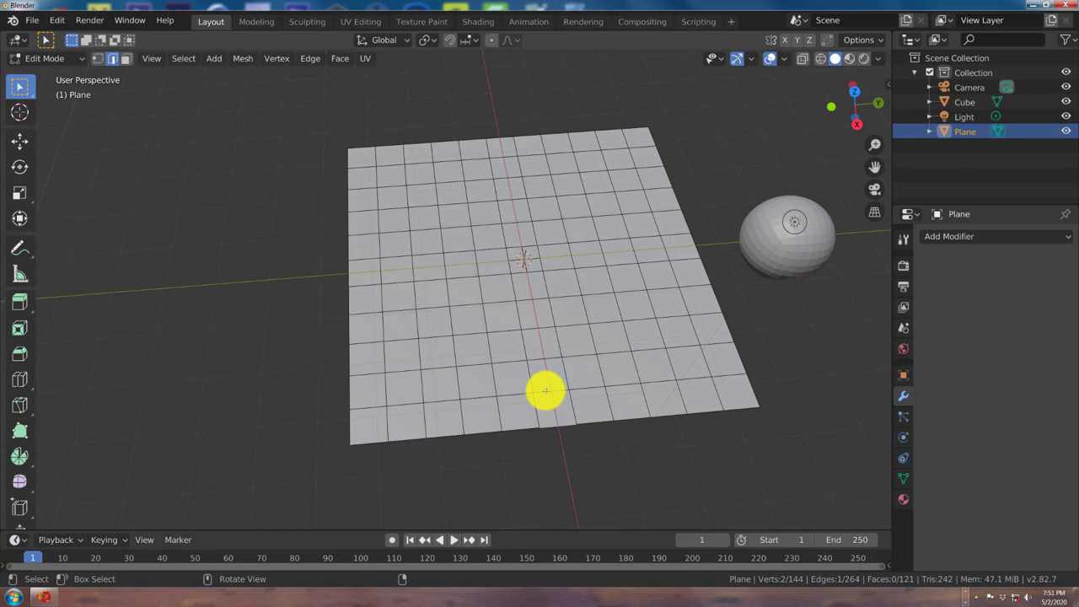
mouse_move(546, 393)
middle_down()
mouse_move(545, 364)
mouse_move(550, 382)
middle_up()
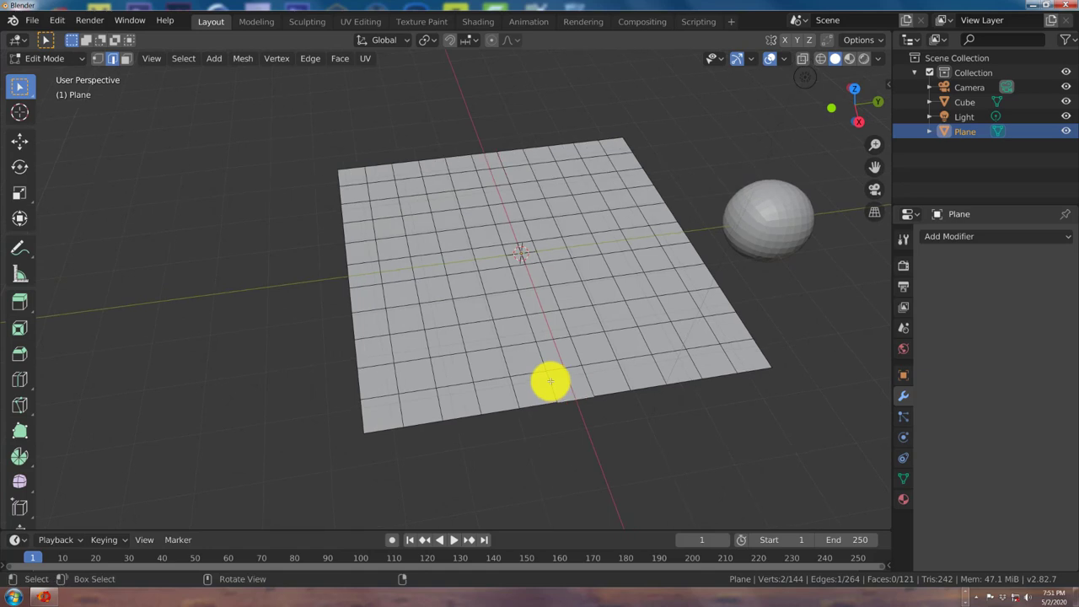